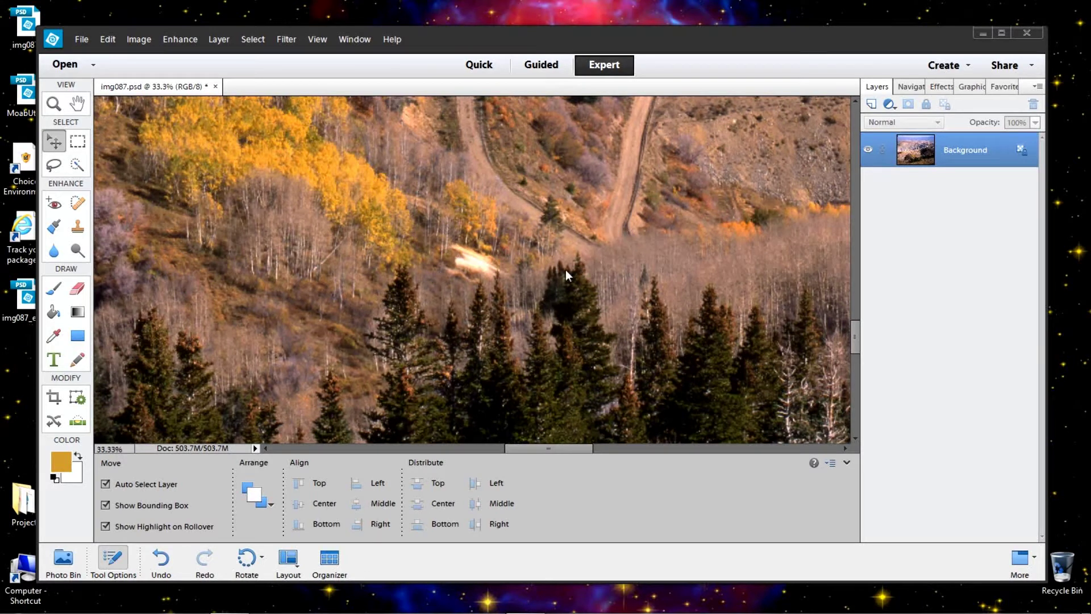
Bring up the layer arrangement menu on the photo, then dismiss it.
{"action": "right_click", "coordinate": [617, 249]}
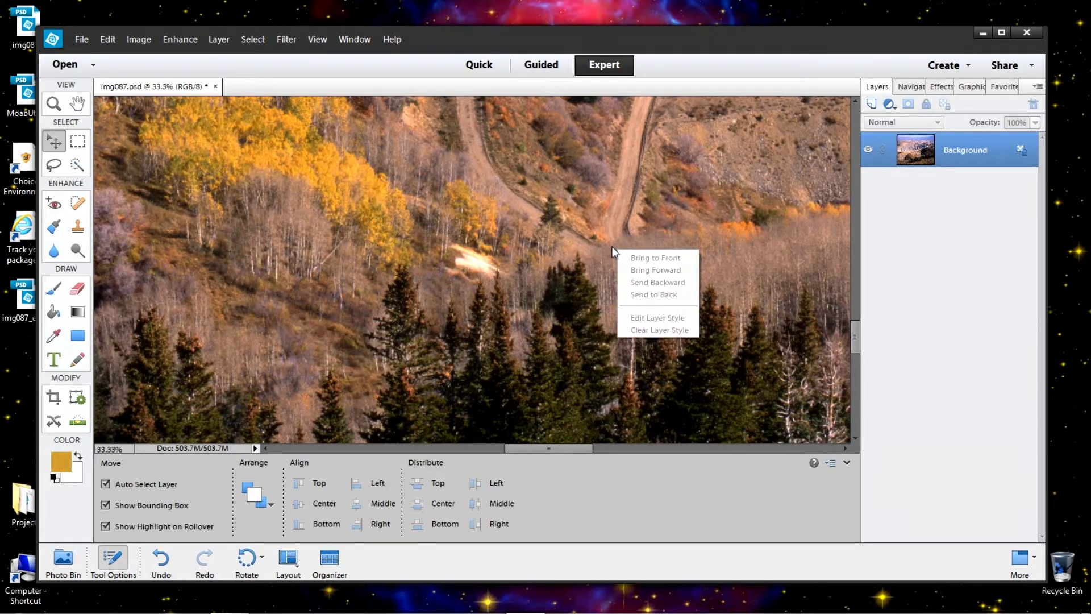
{"action": "left_click", "coordinate": [609, 243]}
{"action": "right_click", "coordinate": [611, 244]}
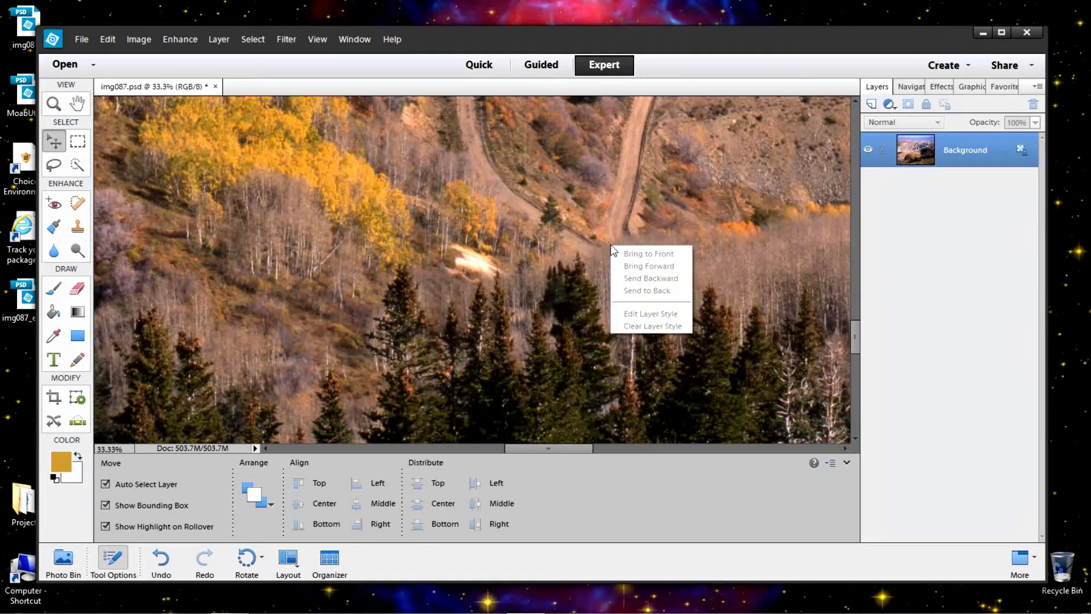
{"action": "left_click", "coordinate": [605, 202]}
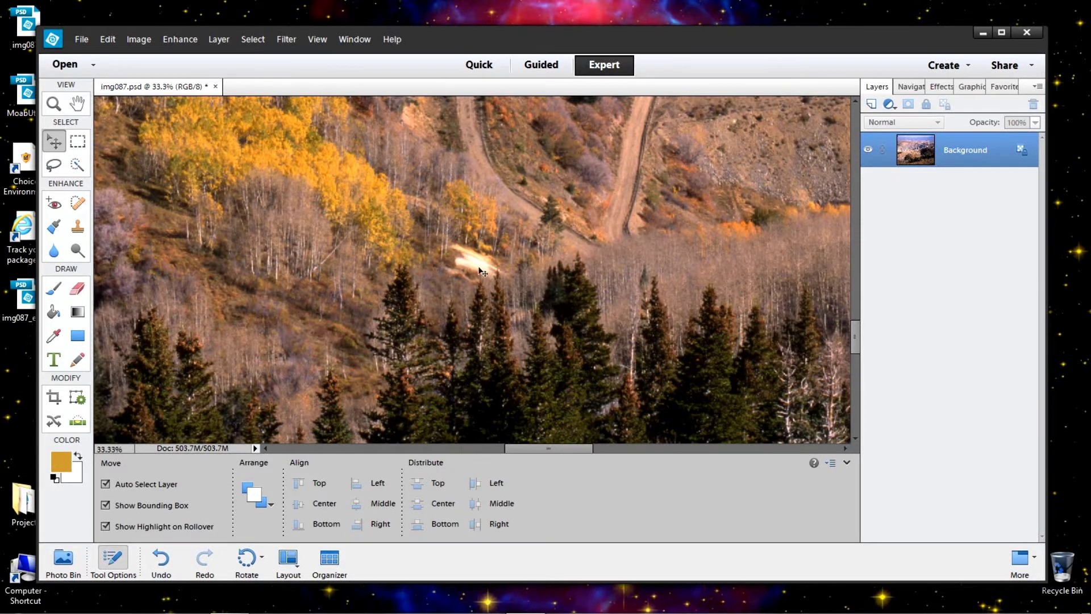
Zoom to 100% on the bright hillside patch and switch to the Magic Wand tool.
{"action": "left_click", "coordinate": [912, 88]}
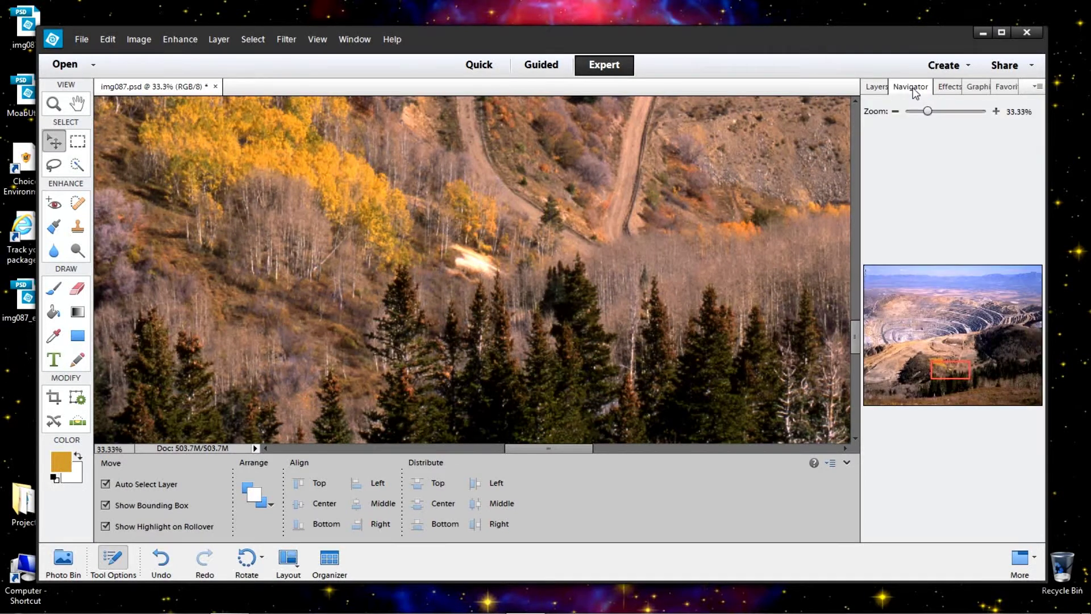
{"action": "left_click", "coordinate": [997, 112]}
{"action": "left_click", "coordinate": [997, 112]}
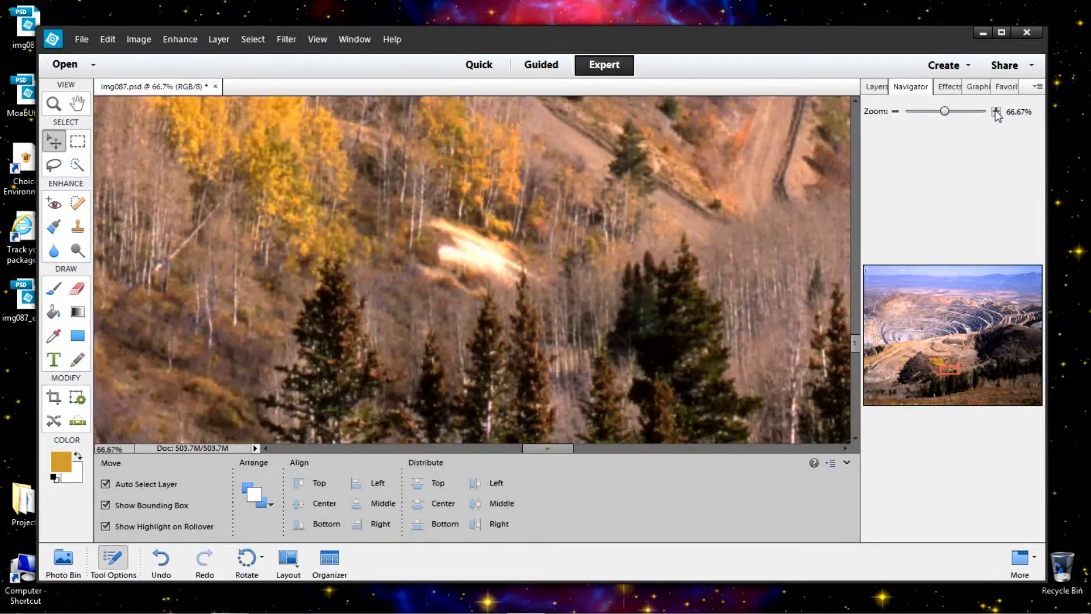
{"action": "left_click", "coordinate": [997, 112]}
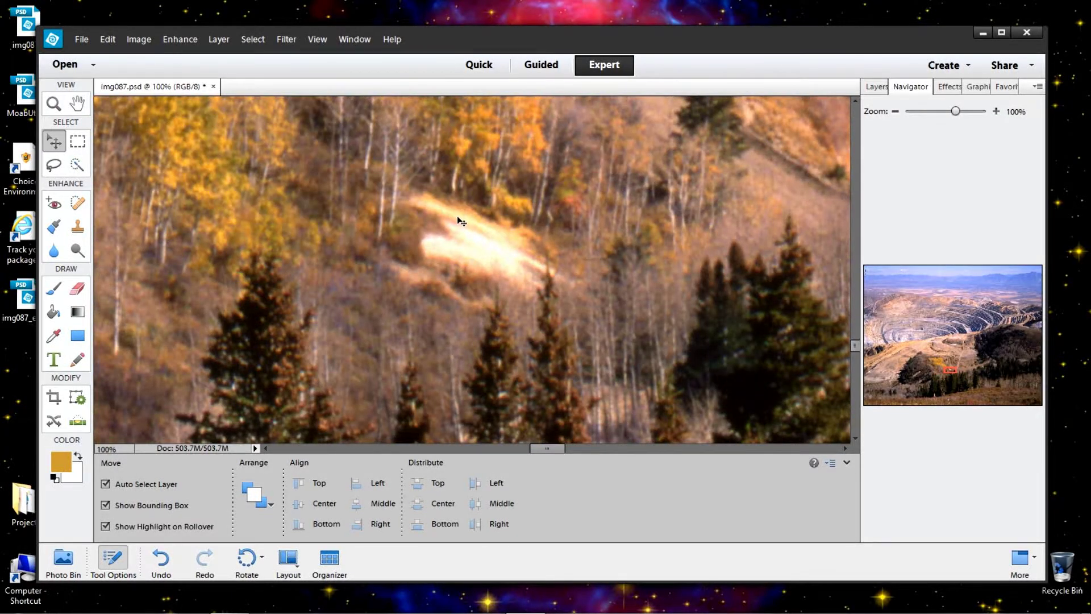
{"action": "left_click", "coordinate": [77, 165]}
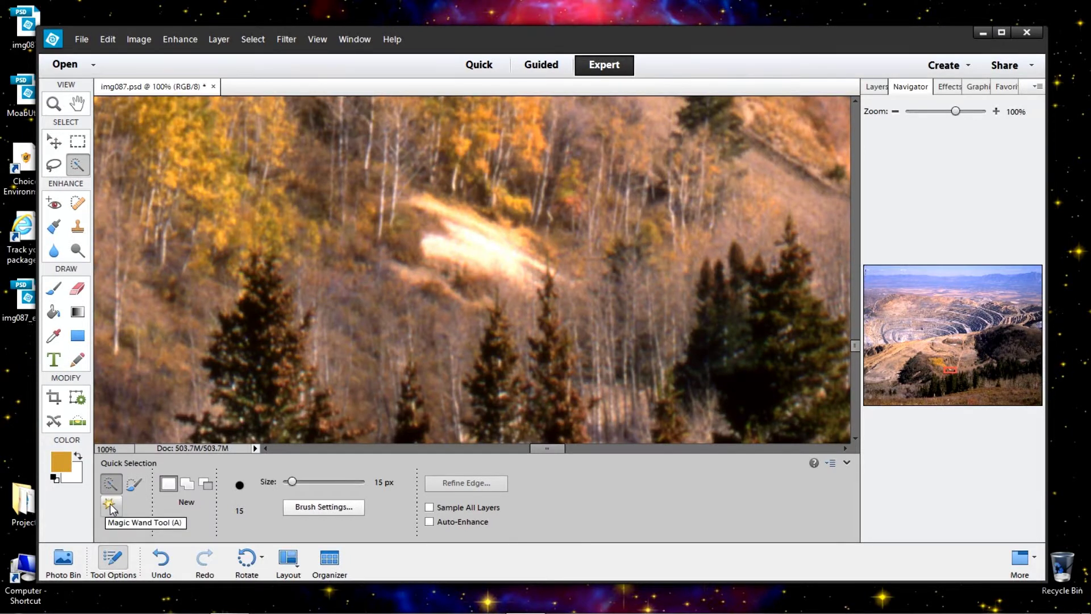
{"action": "left_click", "coordinate": [109, 504]}
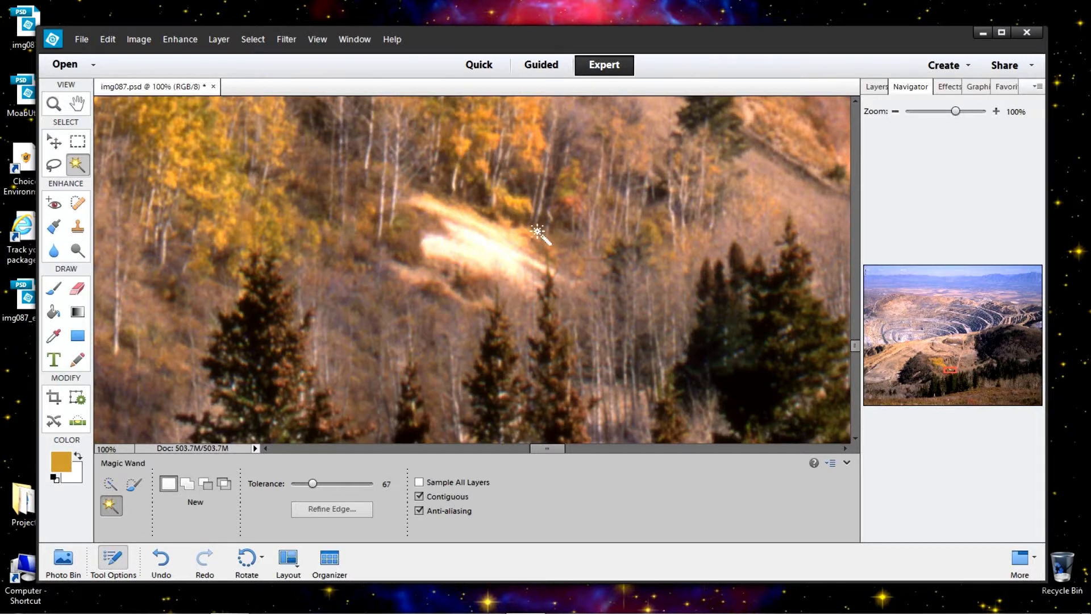
Magic Wand the bright patch, then Shift-add its paler fringes to the selection.
{"action": "left_click", "coordinate": [482, 246]}
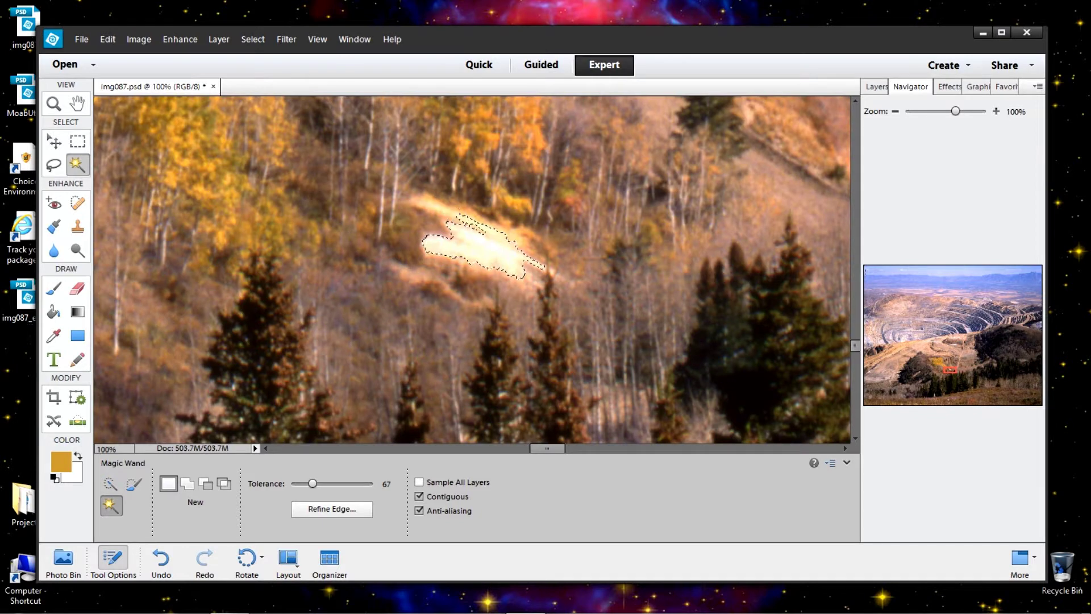
{"action": "key", "text": "shift"}
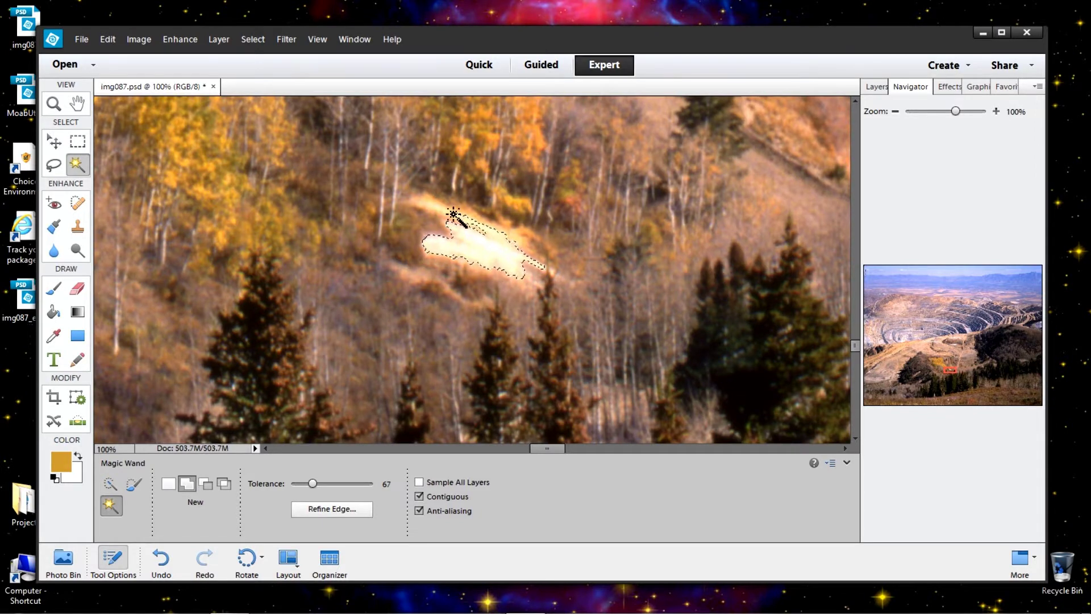
{"action": "key", "text": "shift"}
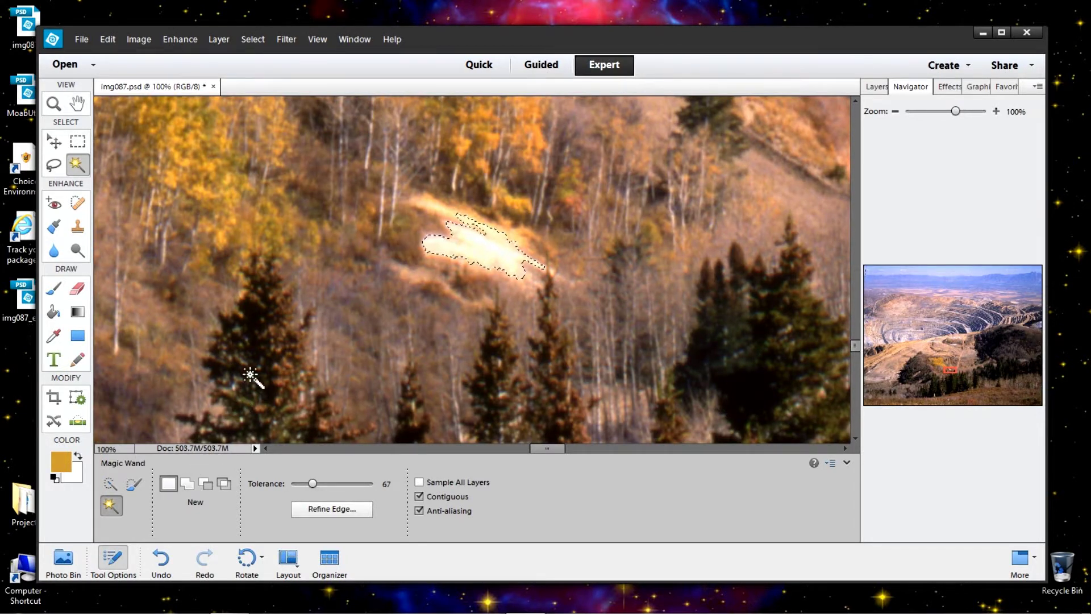
{"action": "key", "text": "shift"}
{"action": "key", "text": "shift"}
{"action": "key", "text": "shift"}
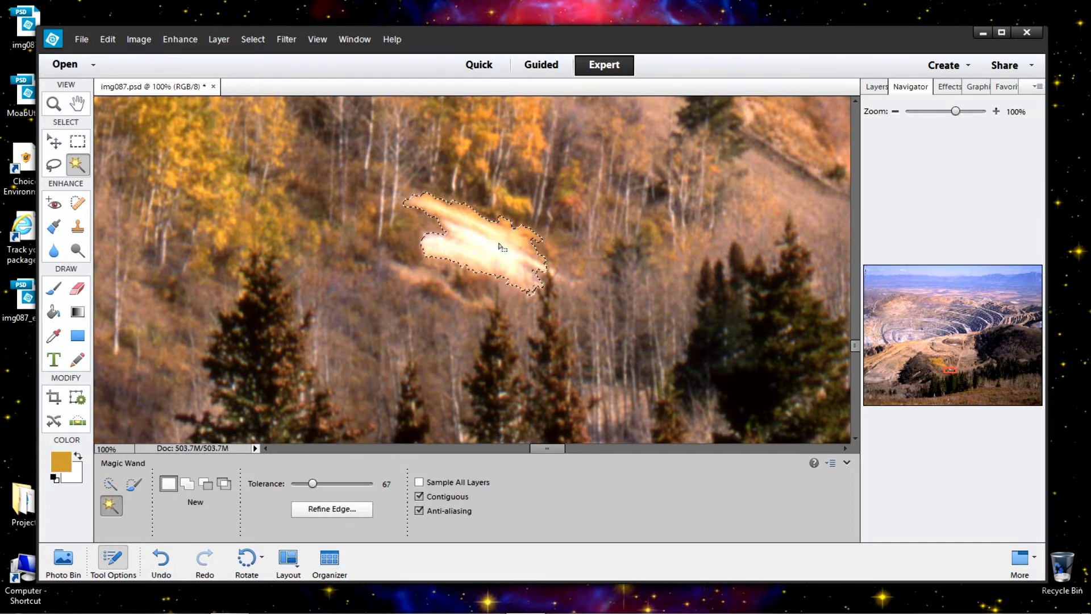
Add an empty Layer 1 above the Background and toggle Background visibility to check it.
{"action": "left_click", "coordinate": [876, 87]}
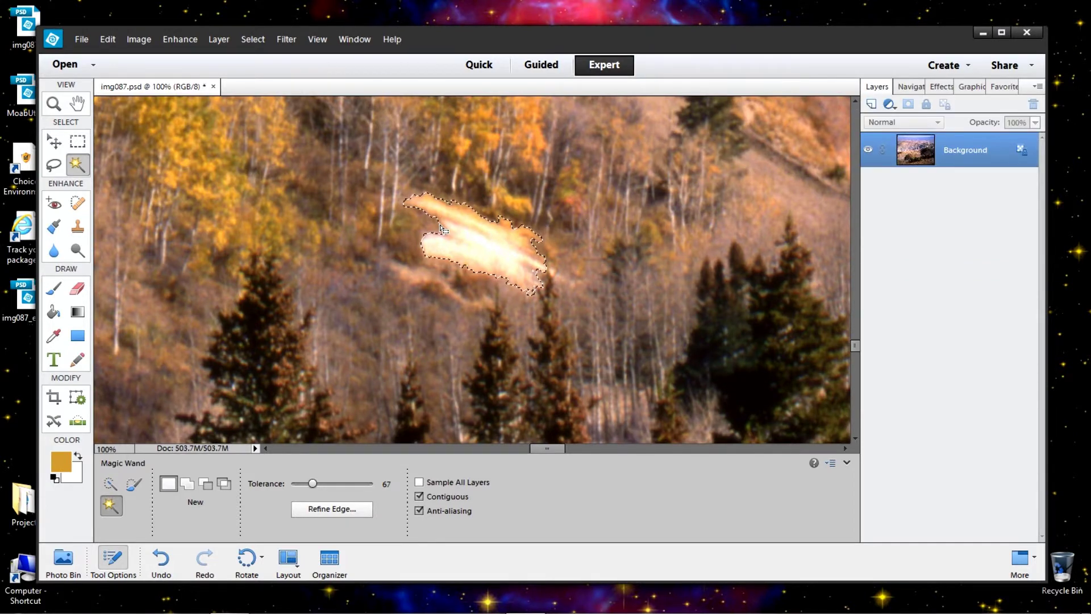
{"action": "left_click", "coordinate": [872, 105]}
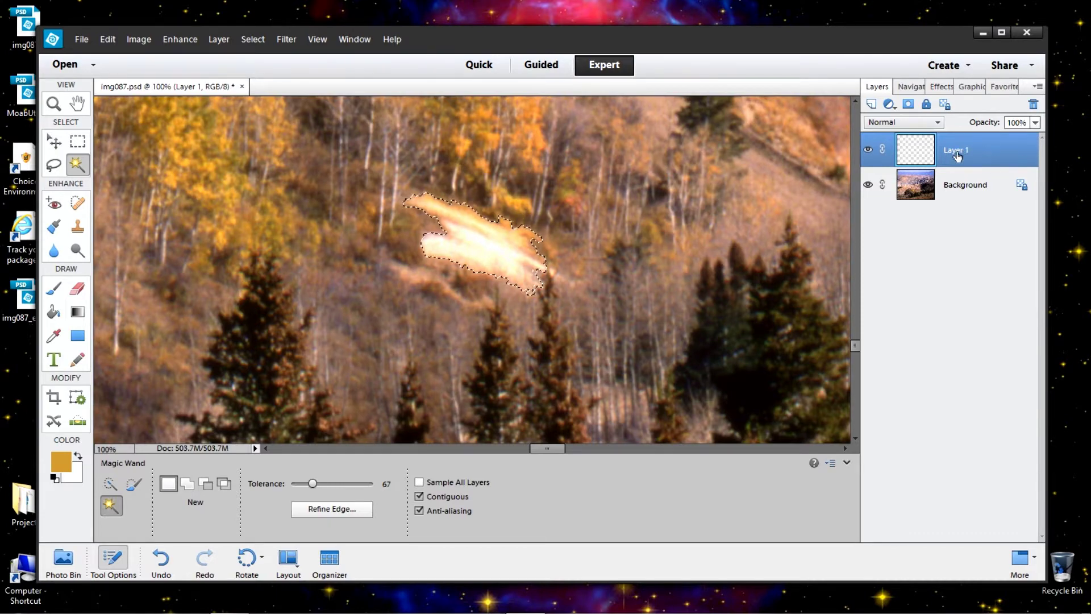
{"action": "left_click", "coordinate": [868, 185]}
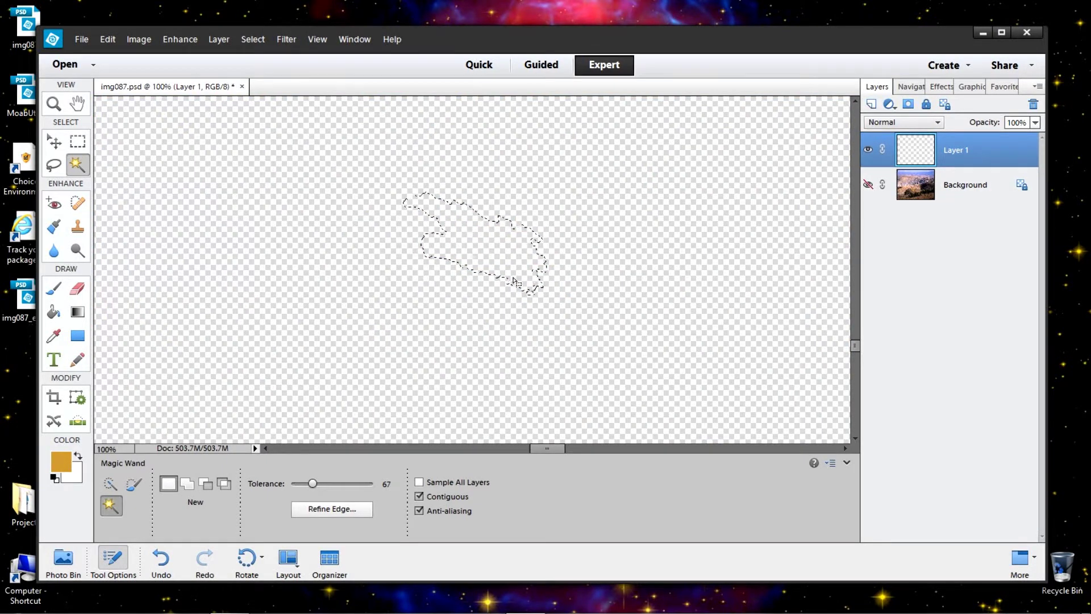
{"action": "left_click", "coordinate": [868, 185]}
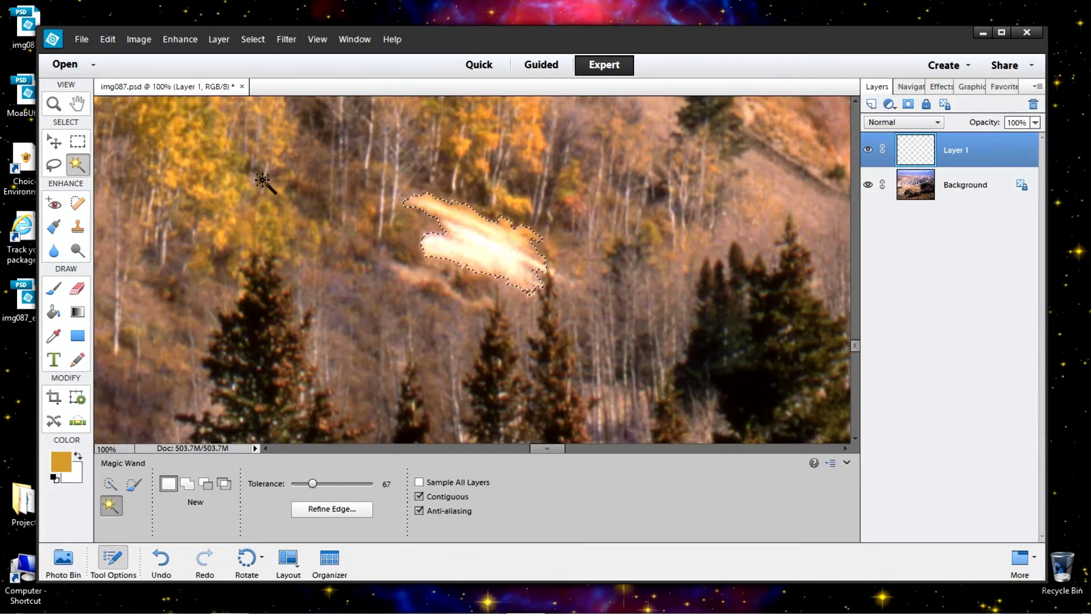
{"action": "left_click", "coordinate": [107, 39]}
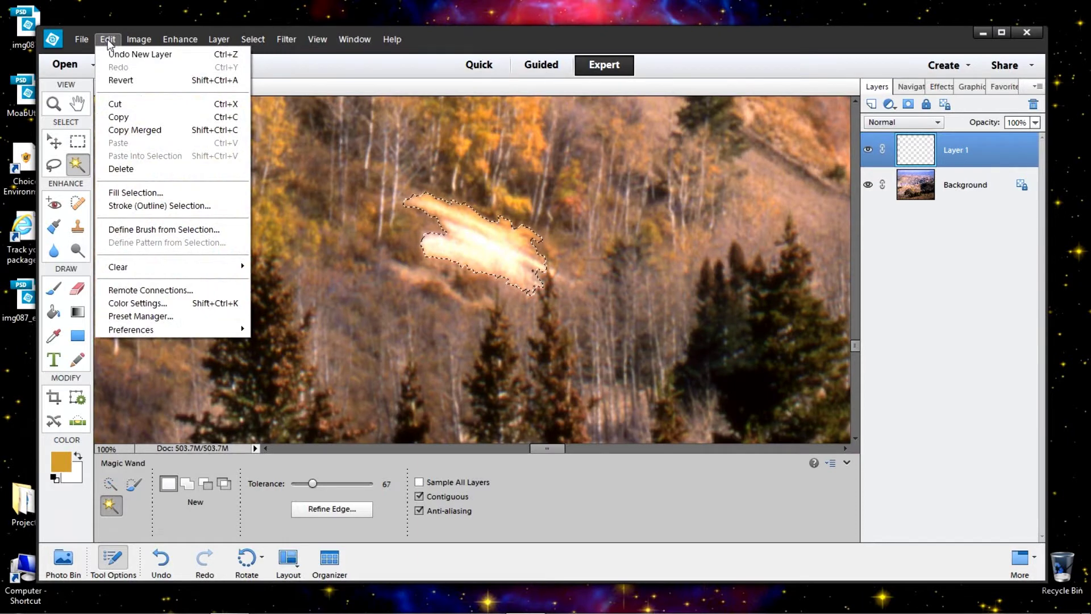
Fill the patch selection with brown #734737 sampled from the surrounding hillside.
{"action": "left_click", "coordinate": [119, 193]}
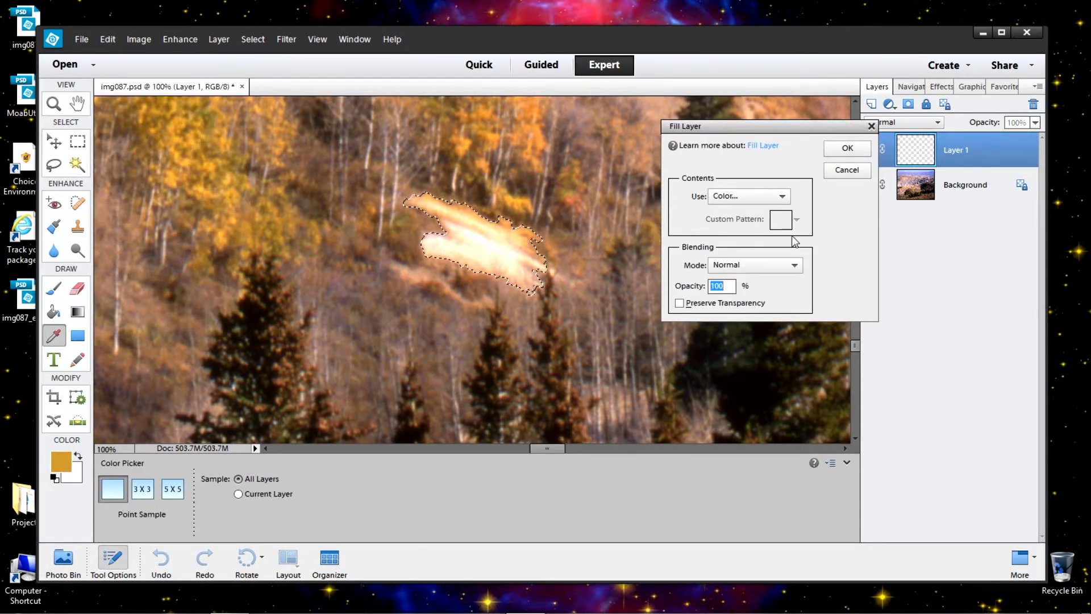
{"action": "left_click", "coordinate": [782, 196]}
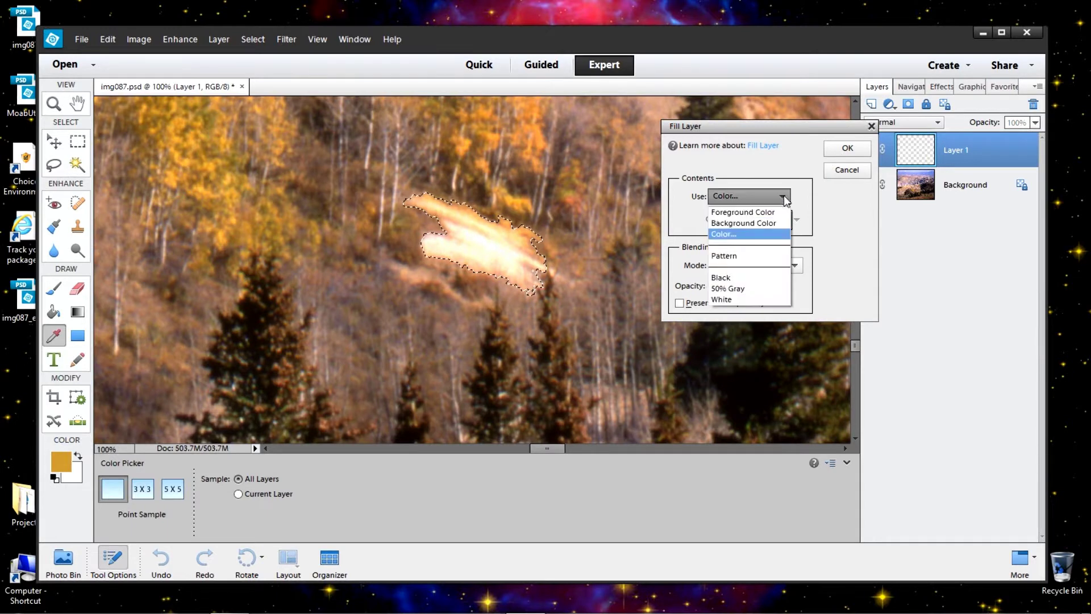
{"action": "left_click", "coordinate": [750, 234]}
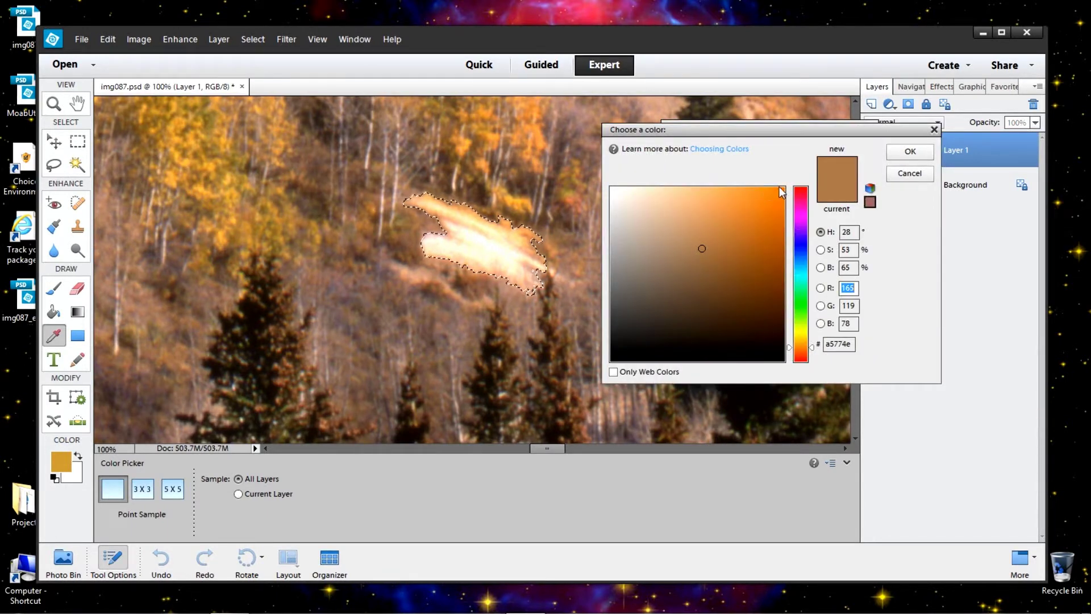
{"action": "left_click", "coordinate": [801, 197]}
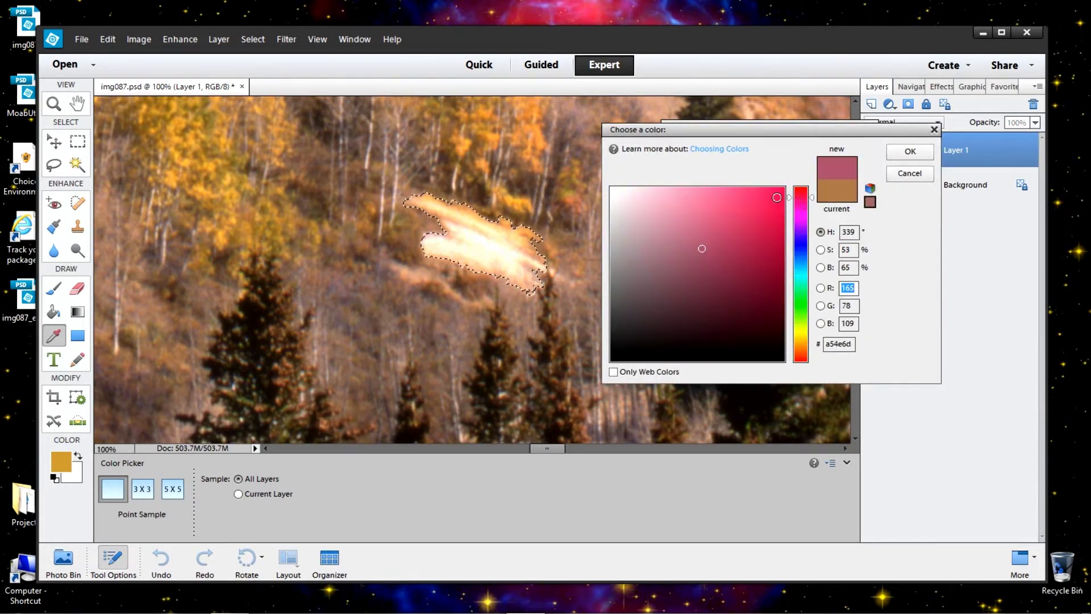
{"action": "left_click", "coordinate": [802, 247]}
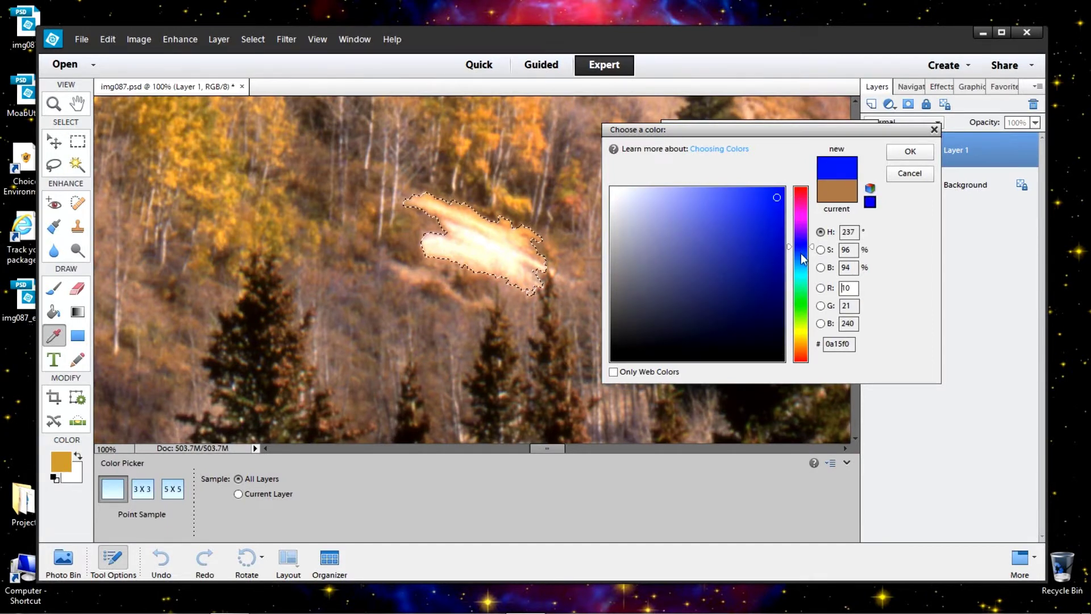
{"action": "left_click_drag", "start_coordinate": [801, 255], "coordinate": [802, 338]}
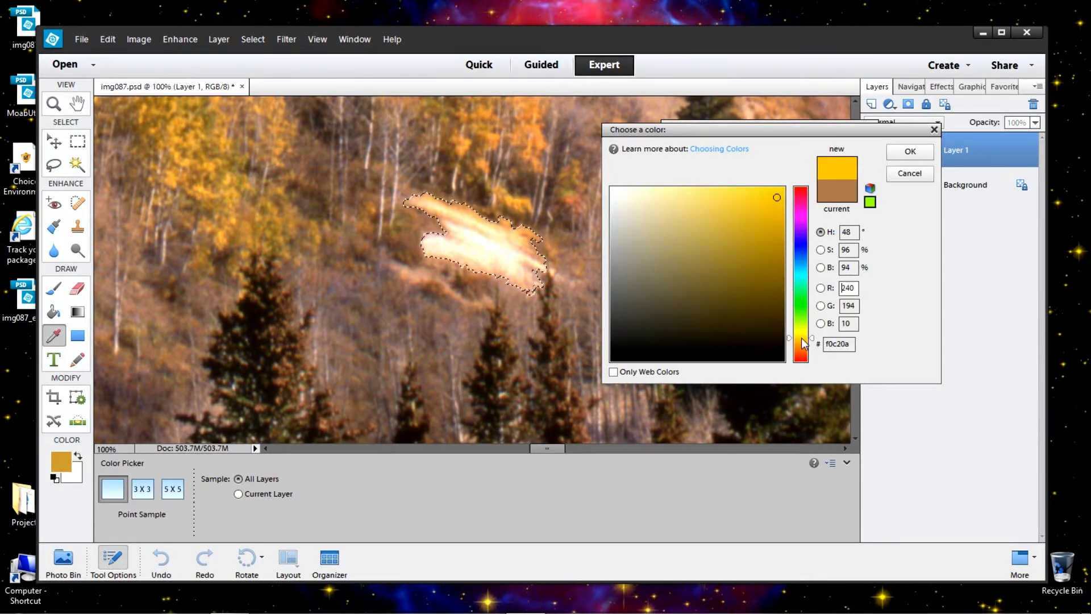
{"action": "left_click", "coordinate": [802, 245]}
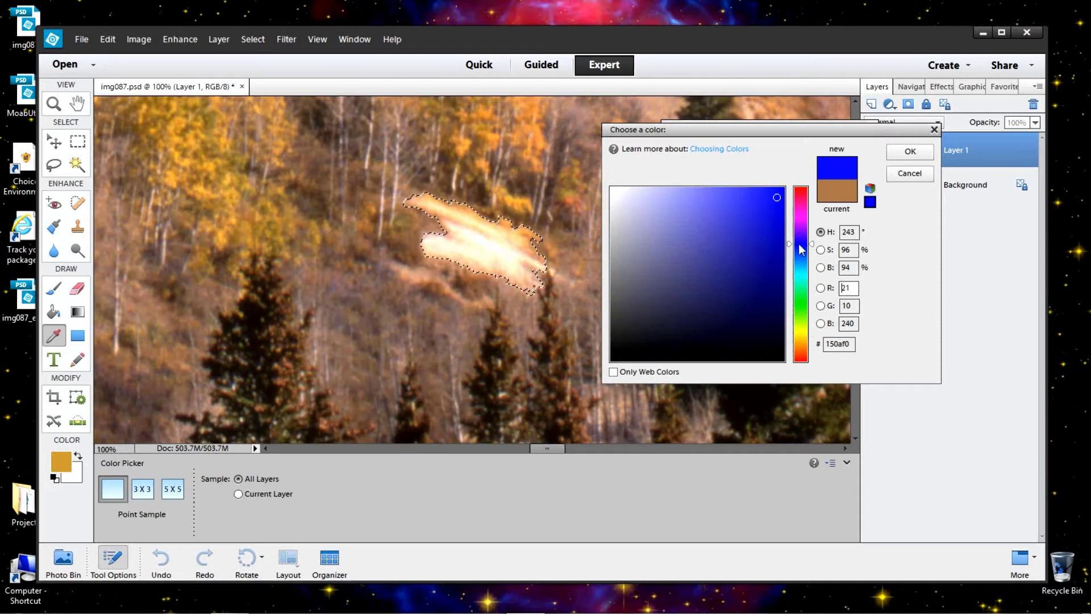
{"action": "left_click", "coordinate": [554, 323]}
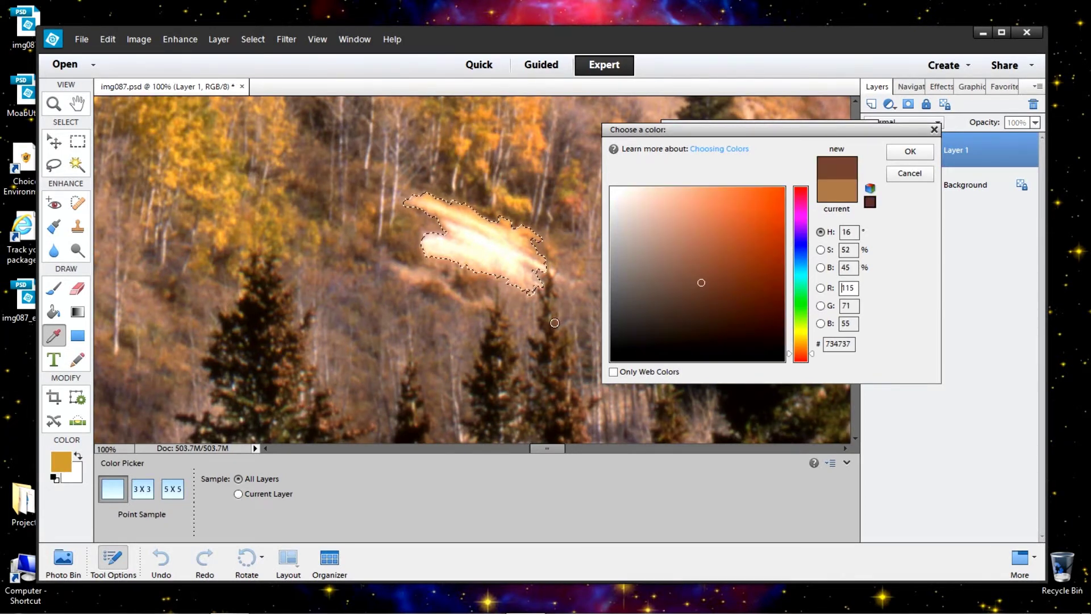
{"action": "left_click", "coordinate": [910, 151]}
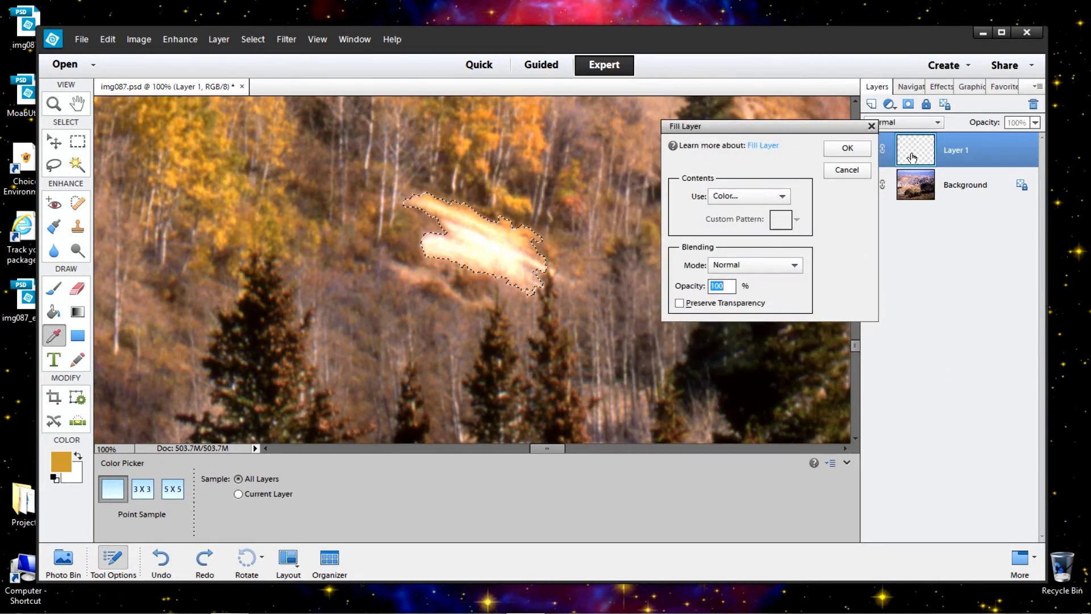
{"action": "left_click", "coordinate": [847, 149]}
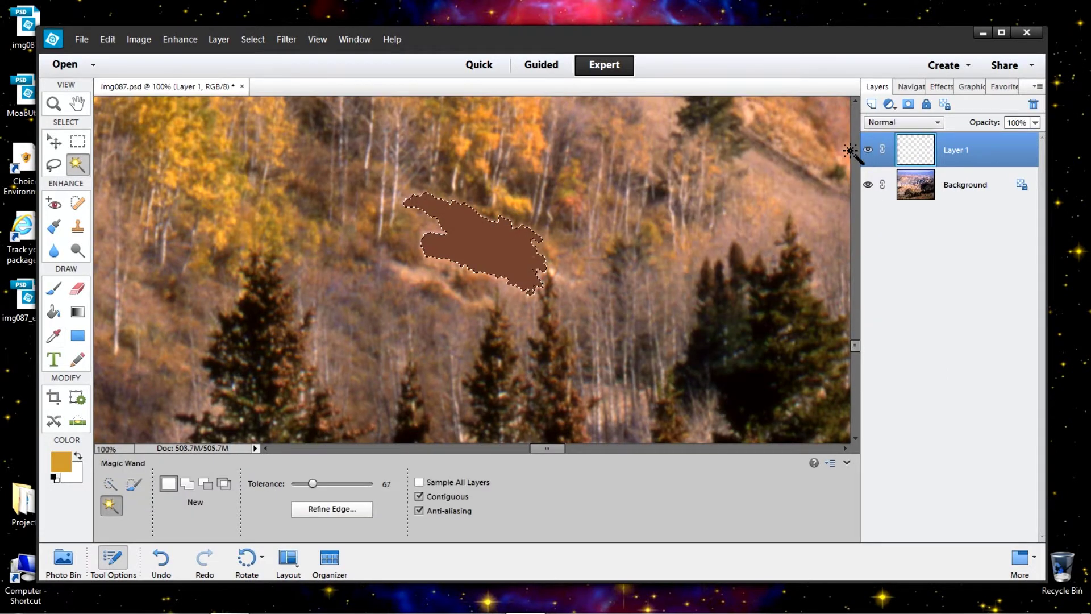
Toggle the Background to inspect the brown fill, then set Layer 1 opacity to 93%.
{"action": "left_click", "coordinate": [868, 186]}
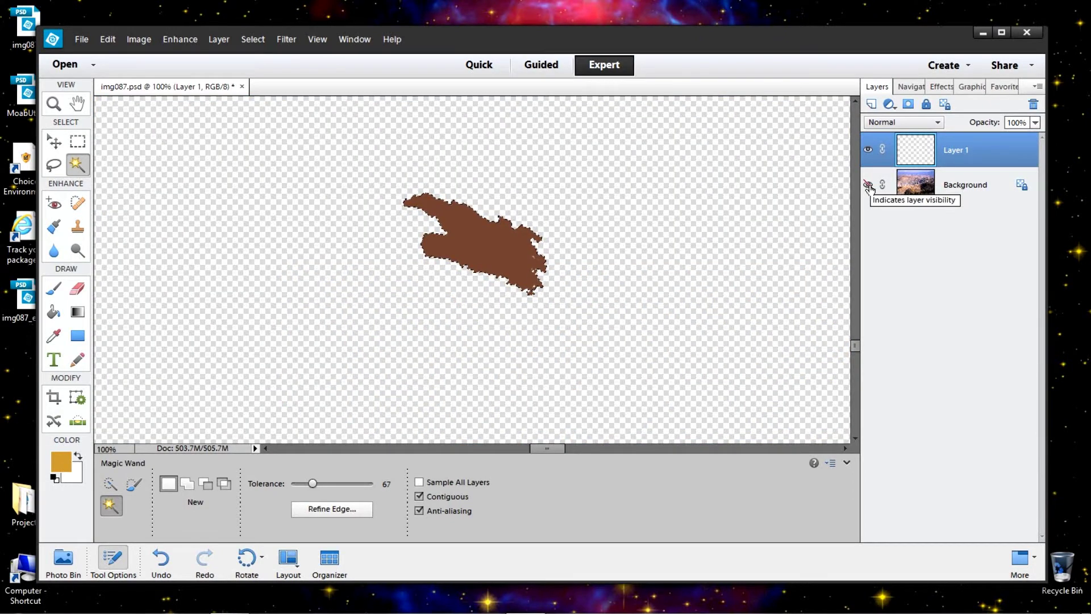
{"action": "left_click", "coordinate": [868, 186]}
{"action": "left_click", "coordinate": [868, 185]}
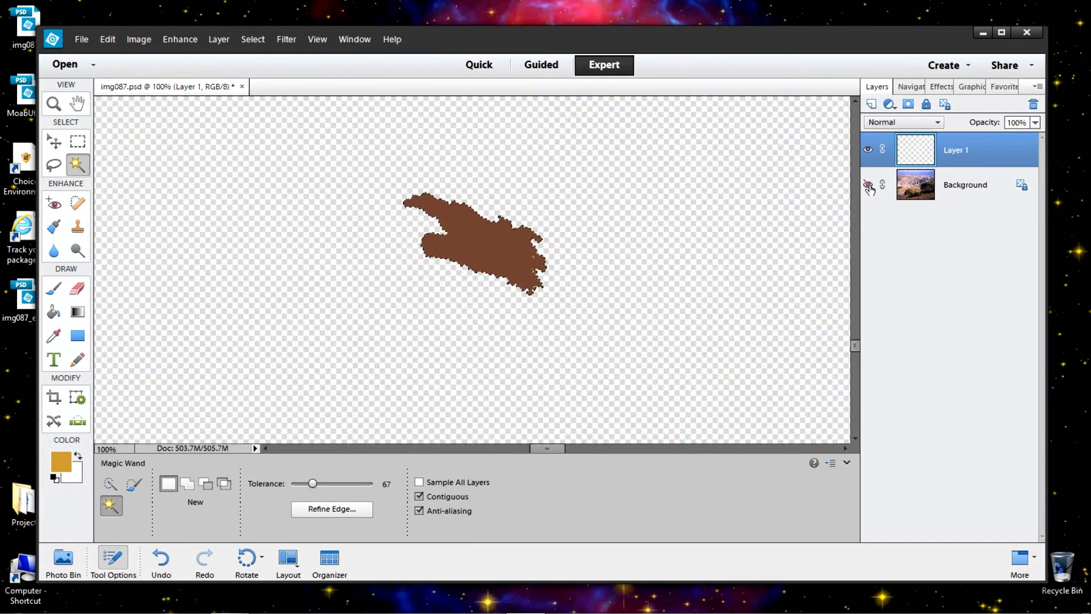
{"action": "left_click", "coordinate": [868, 185]}
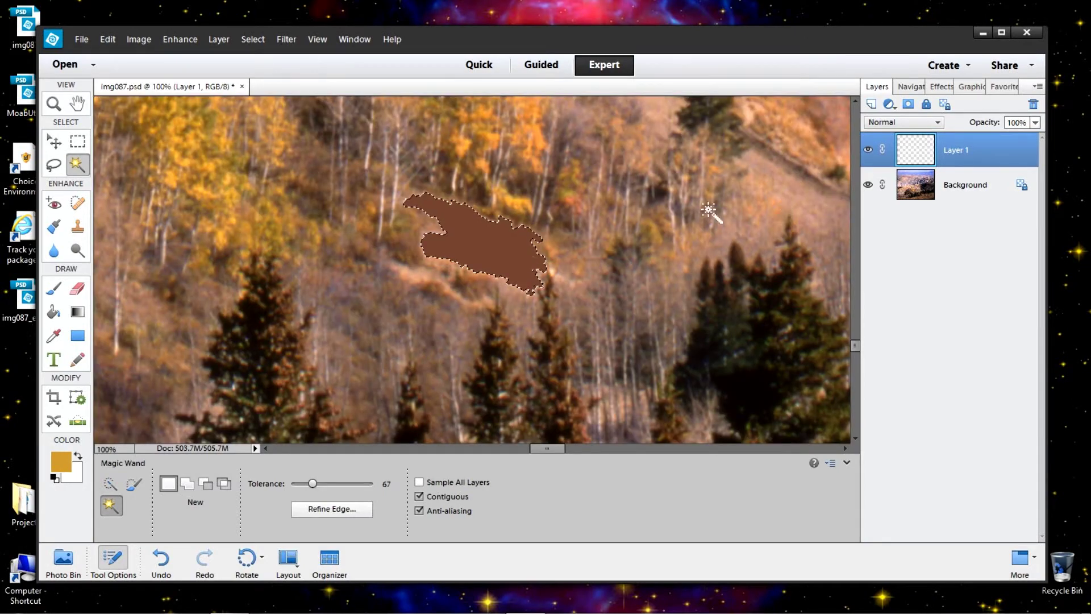
{"action": "left_click", "coordinate": [1036, 122]}
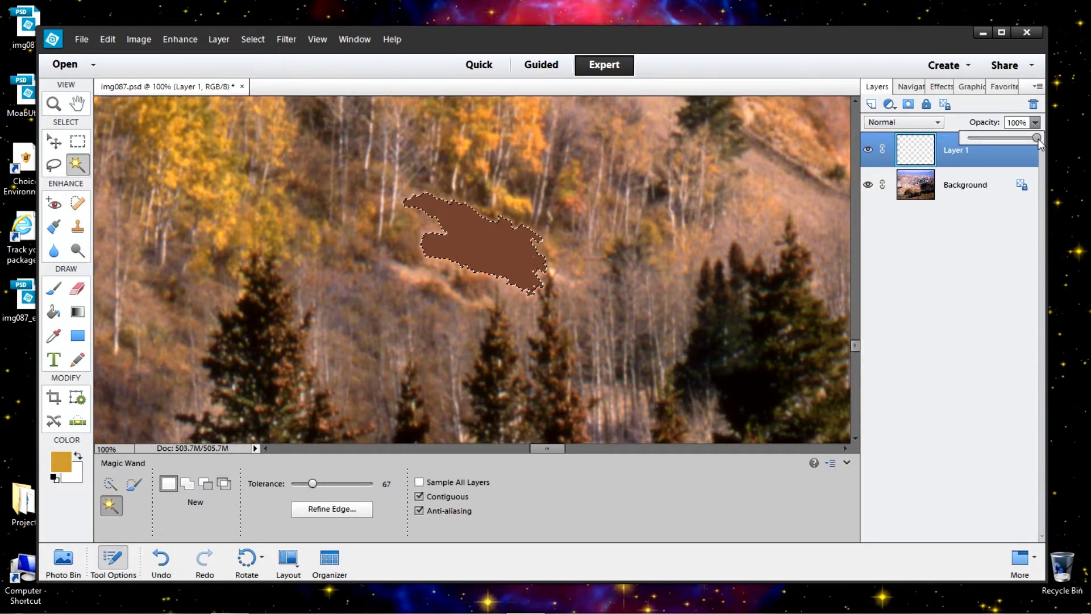
{"action": "left_click_drag", "start_coordinate": [1038, 139], "coordinate": [1032, 142]}
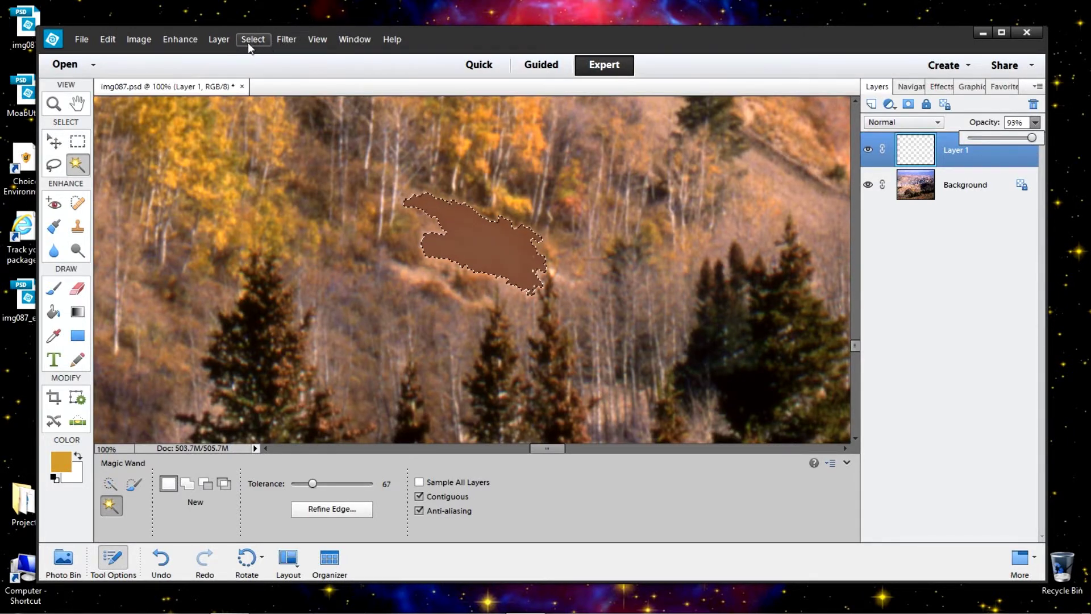
{"action": "left_click", "coordinate": [285, 39]}
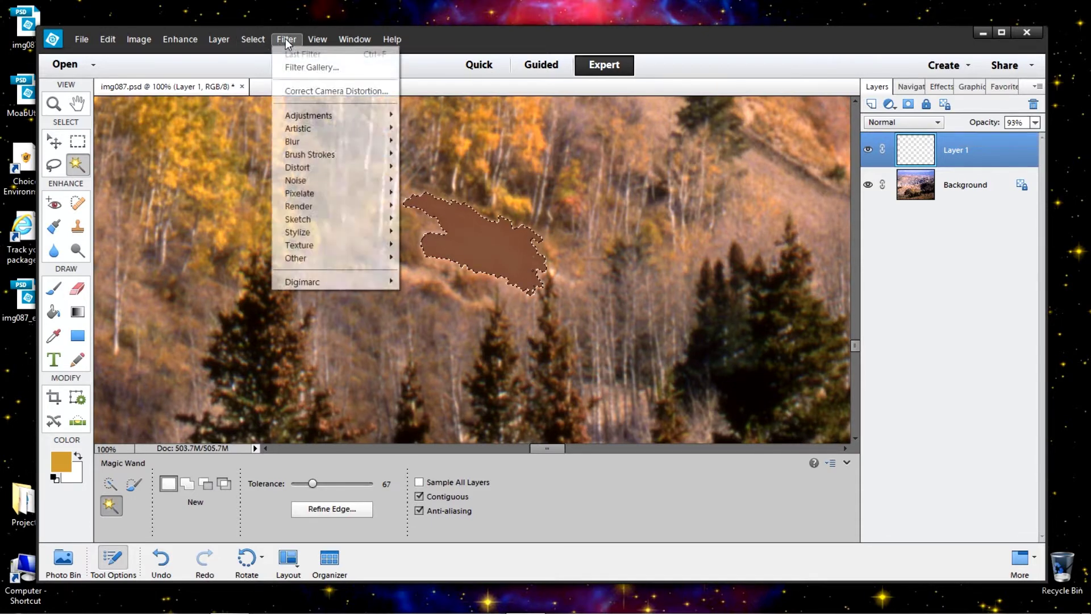
{"action": "mouse_move", "coordinate": [295, 141]}
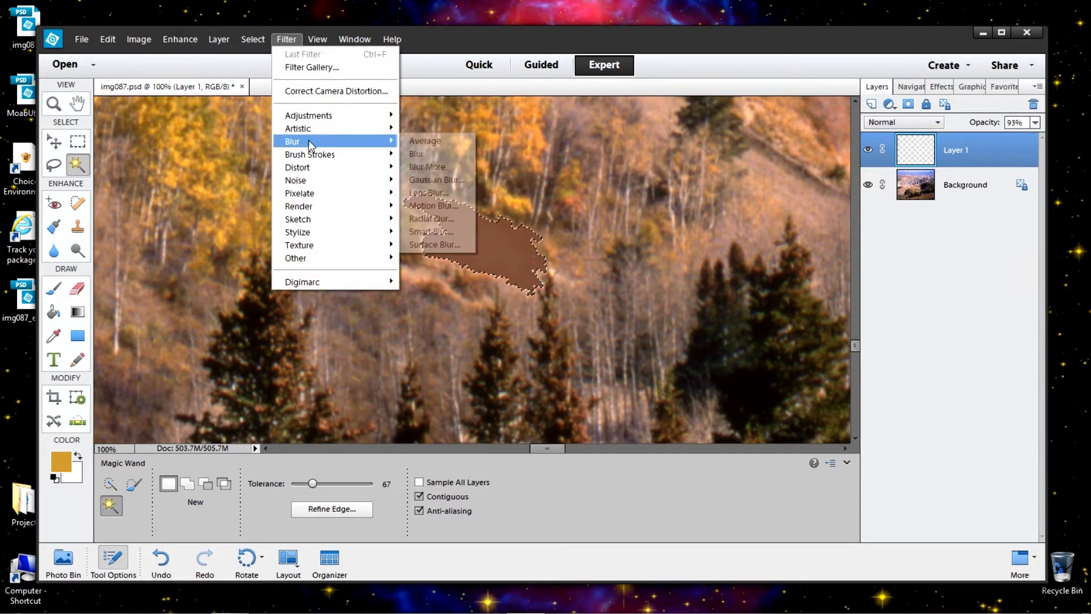
{"action": "left_click", "coordinate": [428, 181]}
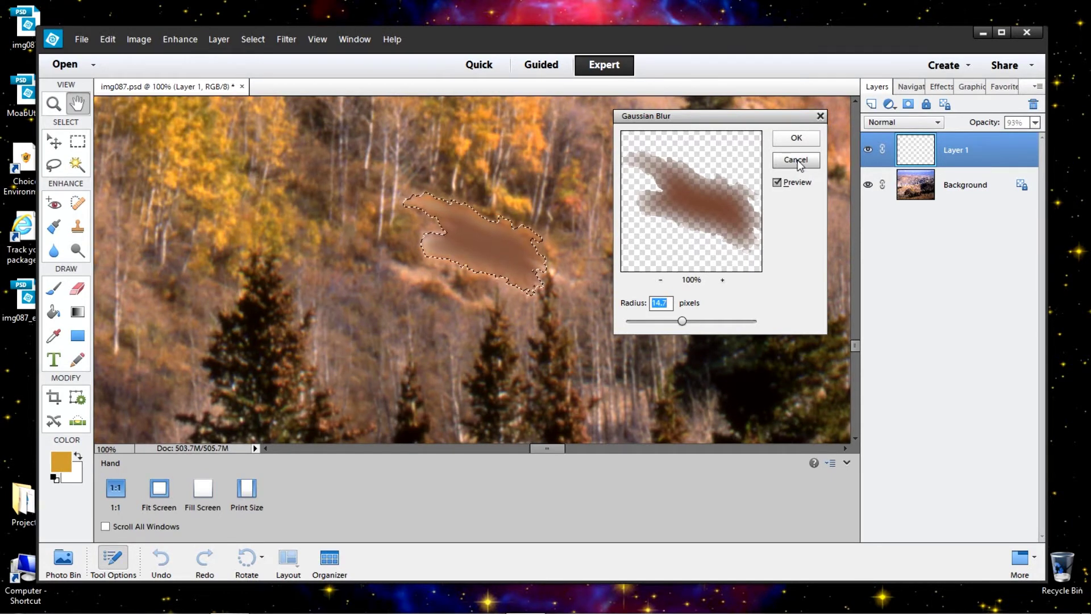
{"action": "left_click", "coordinate": [798, 162]}
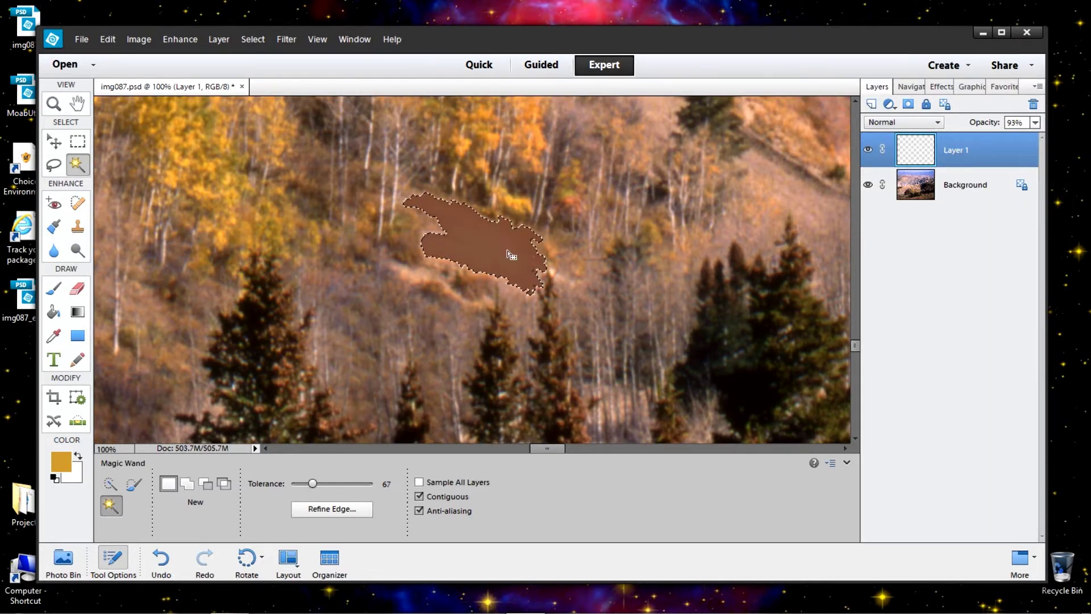
Trash the brown-filled Layer 1 and zoom out to 50%.
{"action": "left_click_drag", "start_coordinate": [955, 153], "coordinate": [1037, 105]}
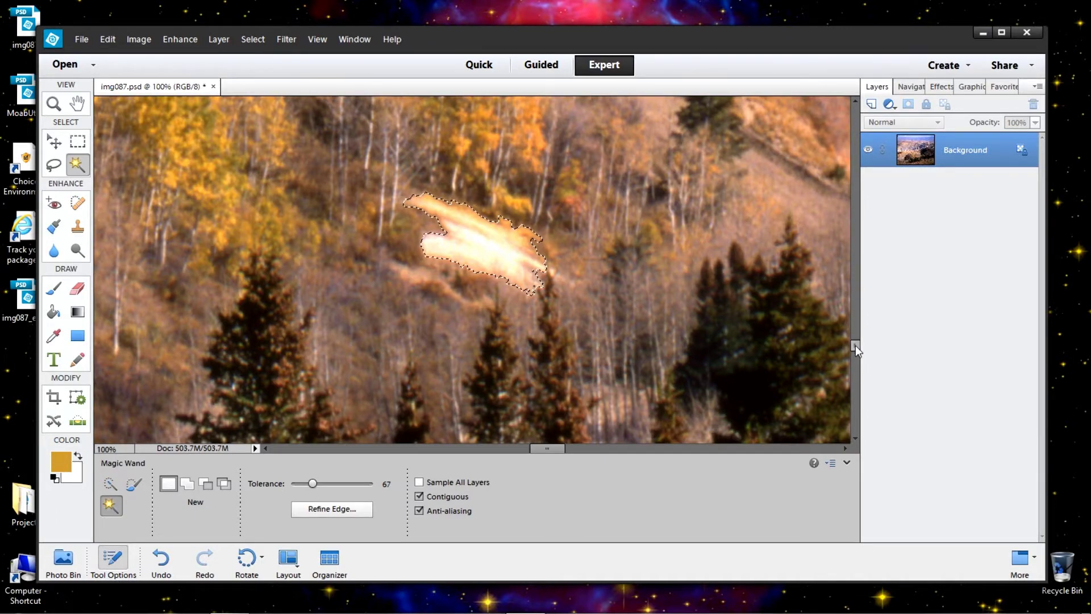
{"action": "left_click_drag", "start_coordinate": [856, 344], "coordinate": [857, 338]}
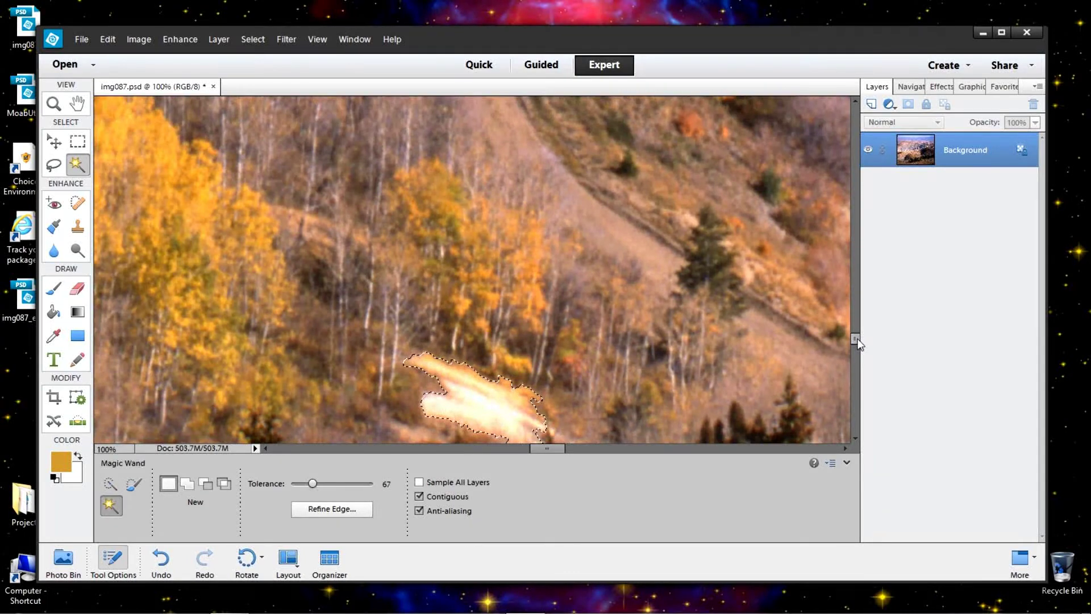
{"action": "left_click", "coordinate": [911, 87]}
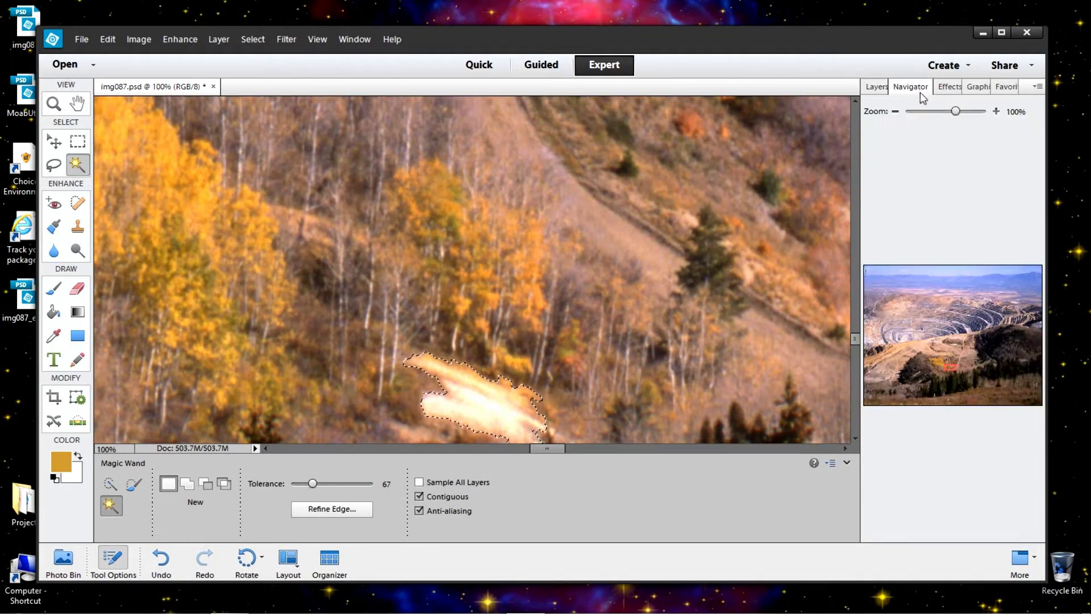
{"action": "left_click", "coordinate": [896, 111]}
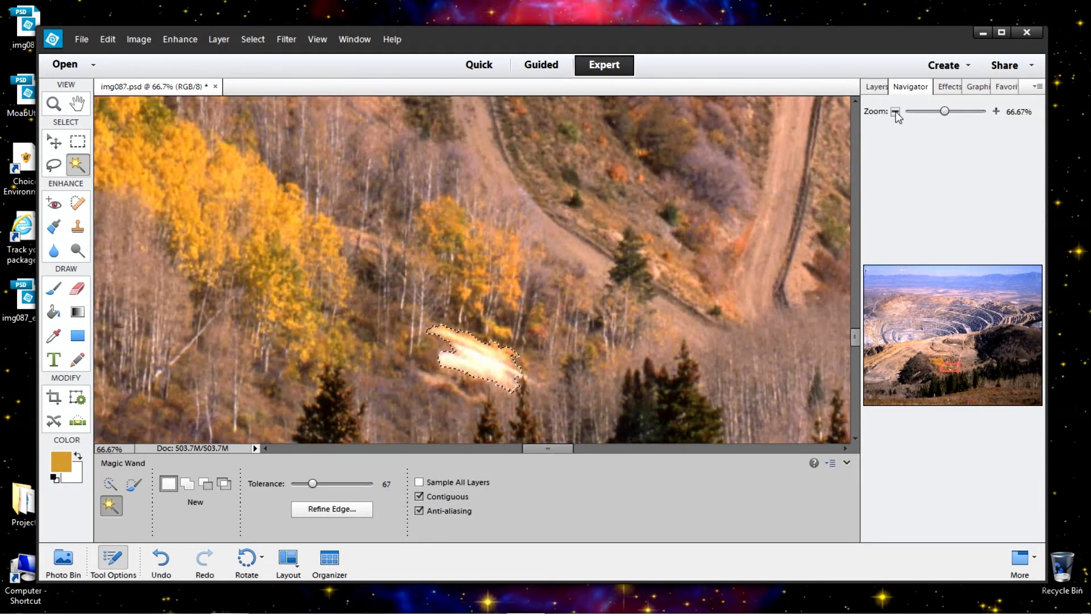
{"action": "left_click", "coordinate": [896, 111]}
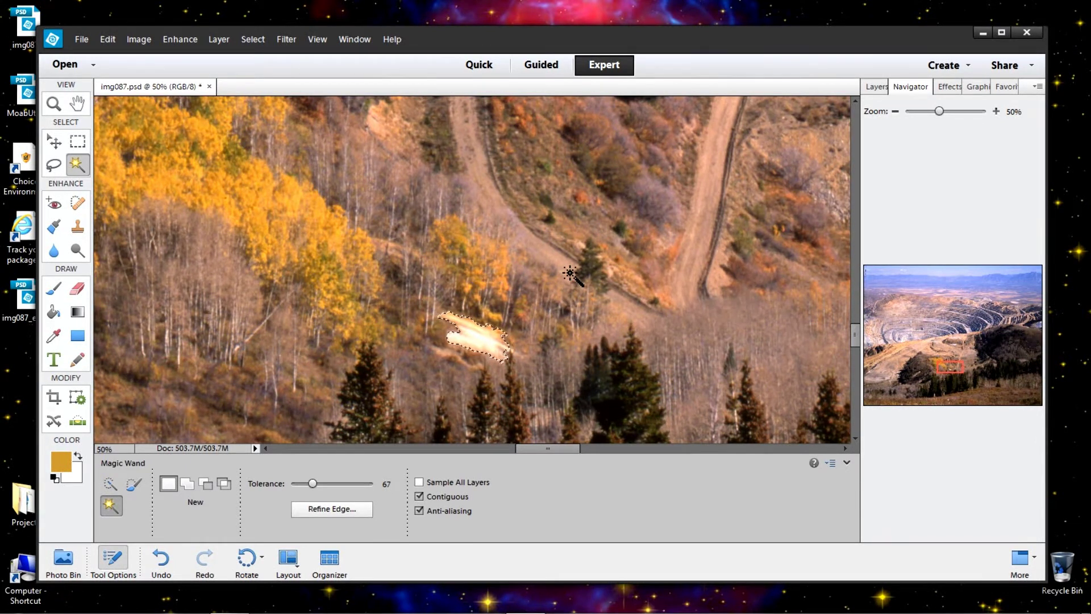
Nudge the selection outline up and right onto clean hillside beside the upper dirt road.
{"action": "key", "text": "shift"}
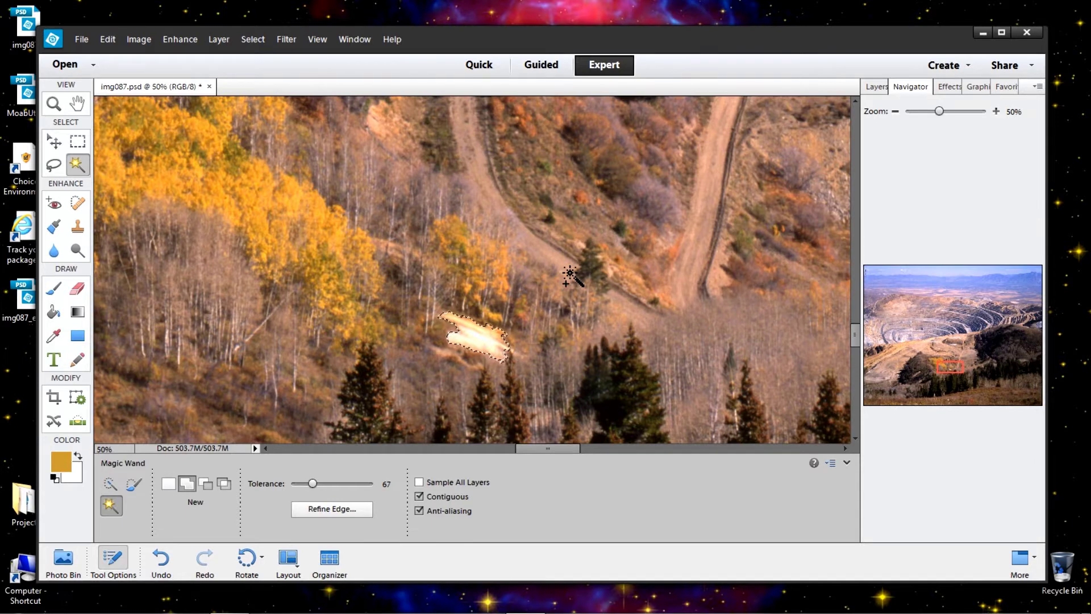
{"action": "key", "text": "shift+Up"}
{"action": "key", "text": "shift+Up"}
{"action": "key", "text": "shift+Up"}
{"action": "key", "text": "shift+Up"}
{"action": "key", "text": "shift+Up"}
{"action": "key", "text": "shift+Up"}
{"action": "key", "text": "shift+Up"}
{"action": "key", "text": "shift+Up"}
{"action": "key", "text": "shift+Up"}
{"action": "key", "text": "shift+Up"}
{"action": "key", "text": "shift+Up"}
{"action": "key", "text": "shift+Up"}
{"action": "key", "text": "shift+Up"}
{"action": "key", "text": "shift+Up"}
{"action": "key", "text": "shift+Up"}
{"action": "key", "text": "shift+Up"}
{"action": "key", "text": "shift+Up"}
{"action": "key", "text": "shift+Up"}
{"action": "key", "text": "shift+Up"}
{"action": "key", "text": "shift+Up"}
{"action": "key", "text": "shift+Up"}
{"action": "key", "text": "shift+Up"}
{"action": "key", "text": "shift+Up"}
{"action": "key", "text": "shift+Up"}
{"action": "key", "text": "Up"}
{"action": "key", "text": "Up"}
{"action": "key", "text": "Up"}
{"action": "key", "text": "Up"}
{"action": "key", "text": "Up"}
{"action": "key", "text": "Up"}
{"action": "key", "text": "Up"}
{"action": "key", "text": "Up"}
{"action": "key", "text": "Up"}
{"action": "key", "text": "Up"}
{"action": "key", "text": "Up"}
{"action": "key", "text": "Up"}
{"action": "key", "text": "Up"}
{"action": "key", "text": "Up"}
{"action": "key", "text": "Up"}
{"action": "key", "text": "Up"}
{"action": "key", "text": "Up"}
{"action": "key", "text": "Up"}
{"action": "key", "text": "Up"}
{"action": "key", "text": "Up"}
{"action": "key", "text": "Right"}
{"action": "key", "text": "Right"}
{"action": "key", "text": "Right"}
{"action": "key", "text": "Right"}
{"action": "key", "text": "Right"}
{"action": "key", "text": "Right"}
{"action": "key", "text": "shift+Right"}
{"action": "key", "text": "shift+Right"}
{"action": "key", "text": "shift+Right"}
{"action": "key", "text": "shift+Right"}
{"action": "key", "text": "shift+Right"}
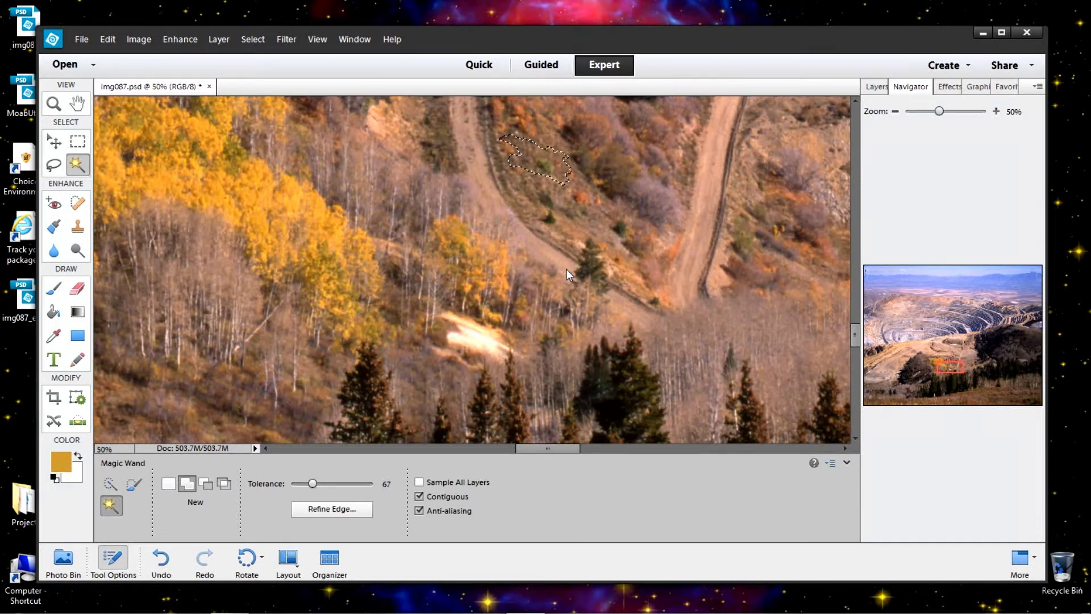
{"action": "key", "text": "shift+Down"}
{"action": "key", "text": "shift+Down"}
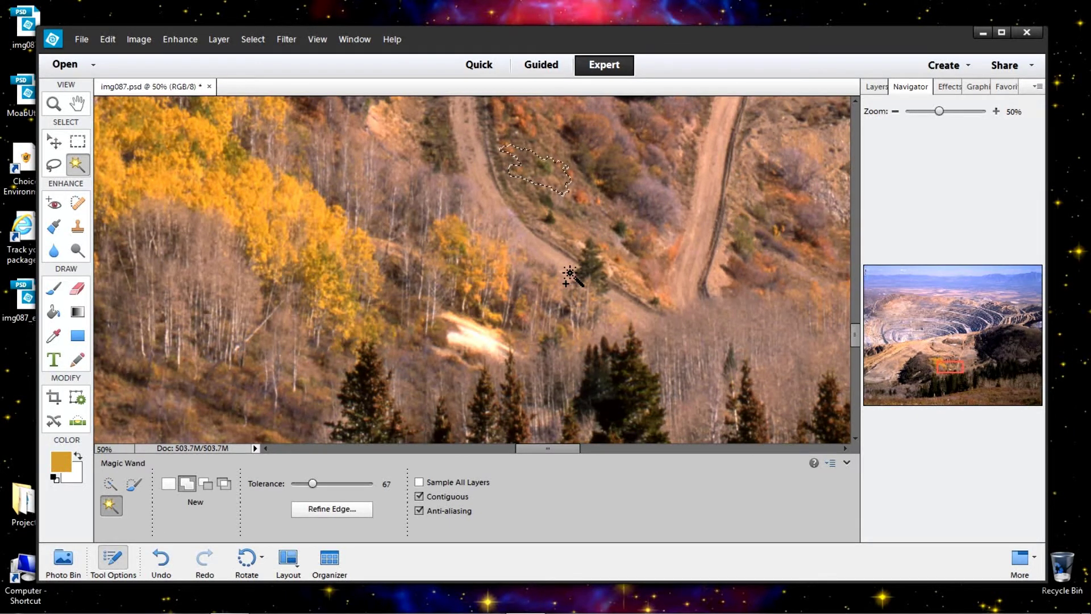
{"action": "key", "text": "shift+Up"}
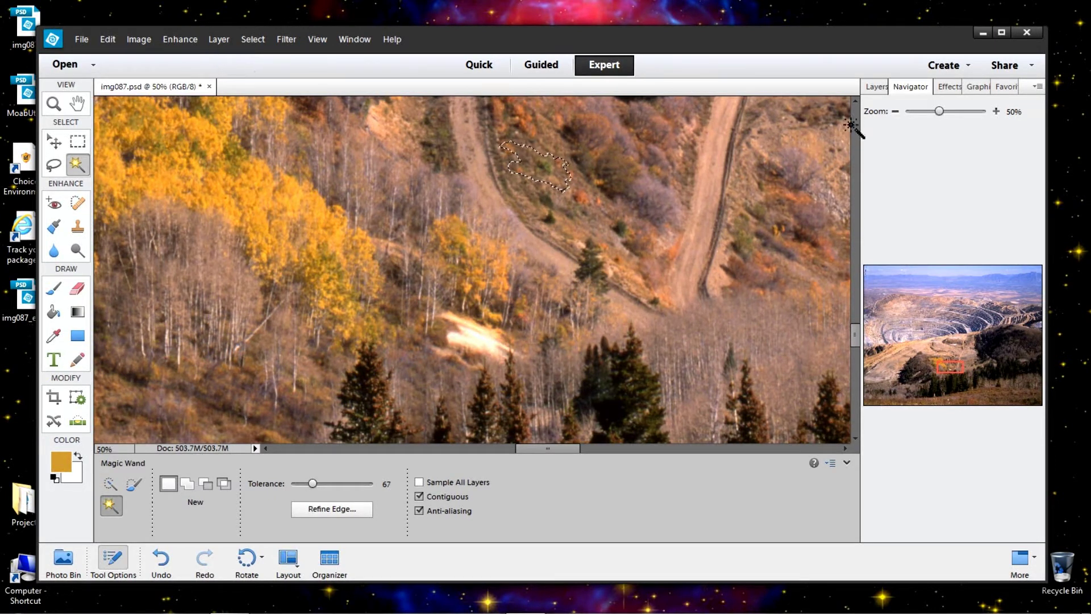
Copy the selected clean hillside onto a new Layer 1 with Layer via Copy.
{"action": "left_click", "coordinate": [877, 87]}
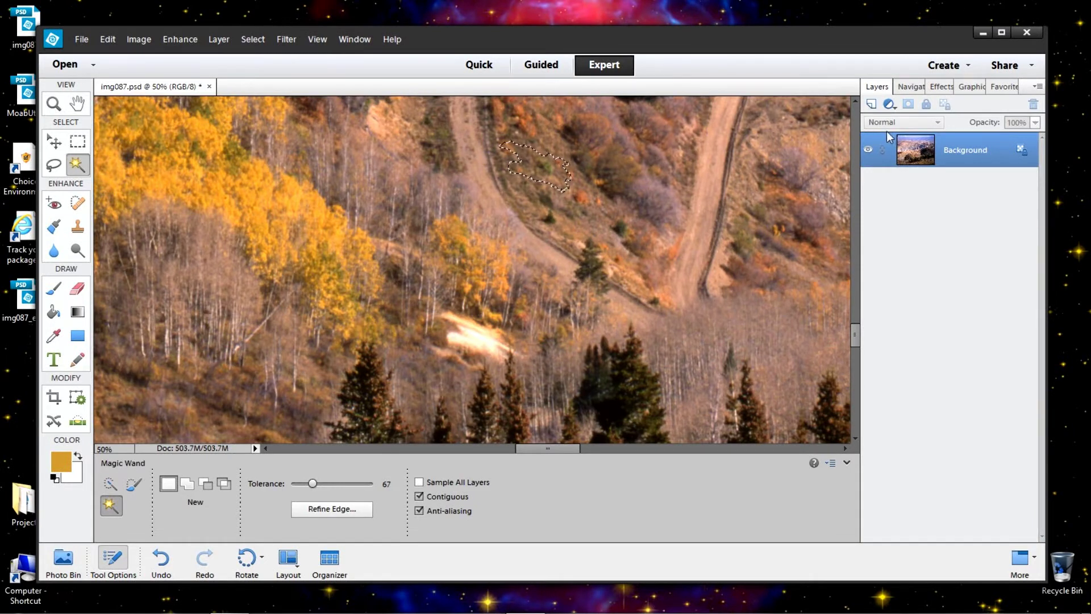
{"action": "left_click", "coordinate": [220, 40]}
{"action": "mouse_move", "coordinate": [318, 55]}
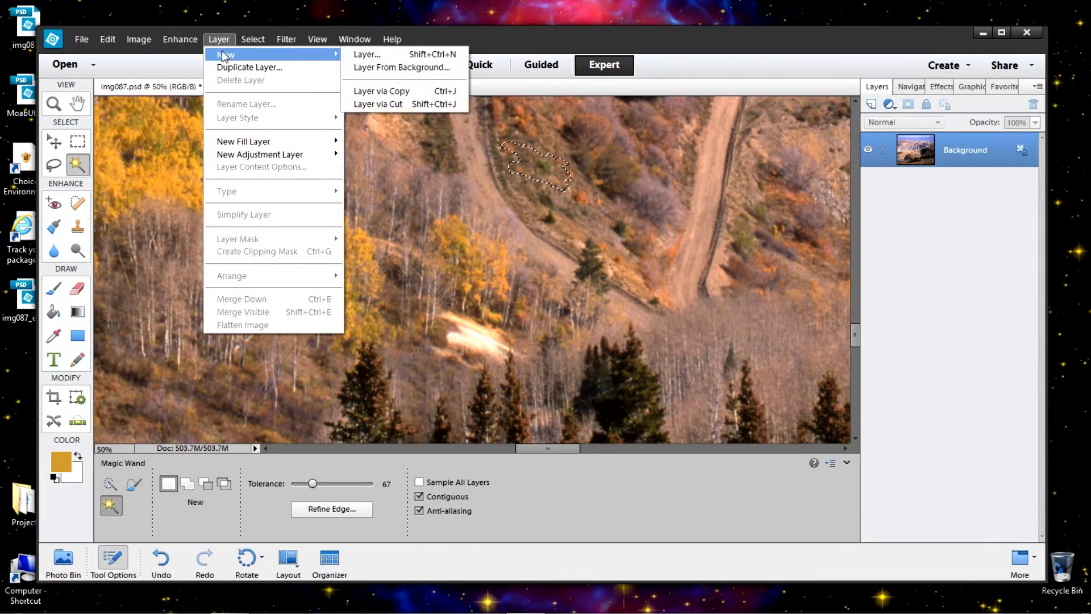
{"action": "left_click", "coordinate": [376, 92]}
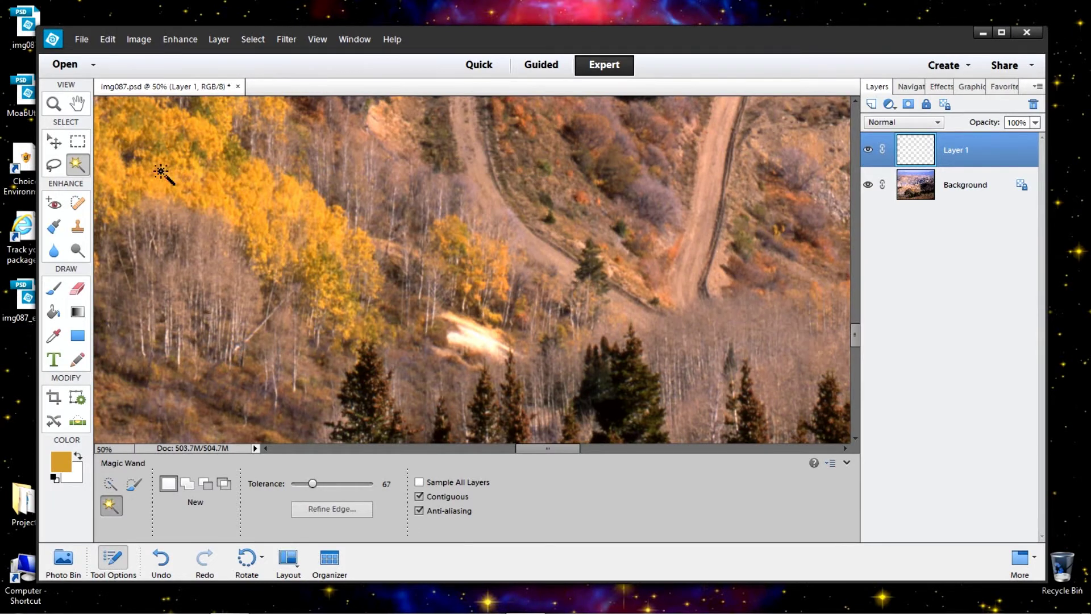
Pick the Move tool and toggle the Background off and on to inspect Layer 1's patch.
{"action": "left_click", "coordinate": [55, 144]}
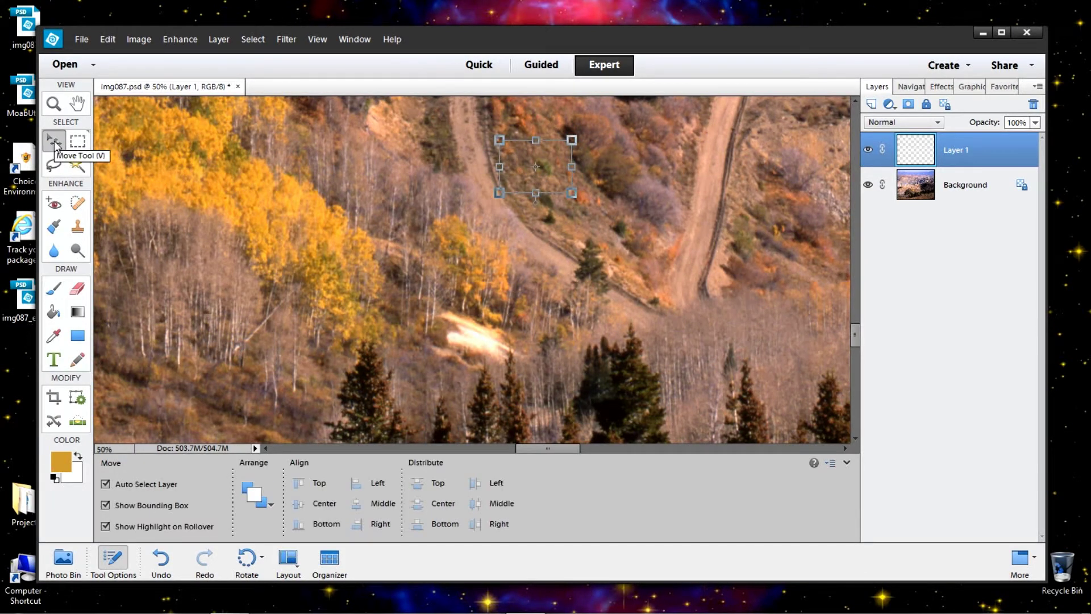
{"action": "left_click", "coordinate": [868, 186]}
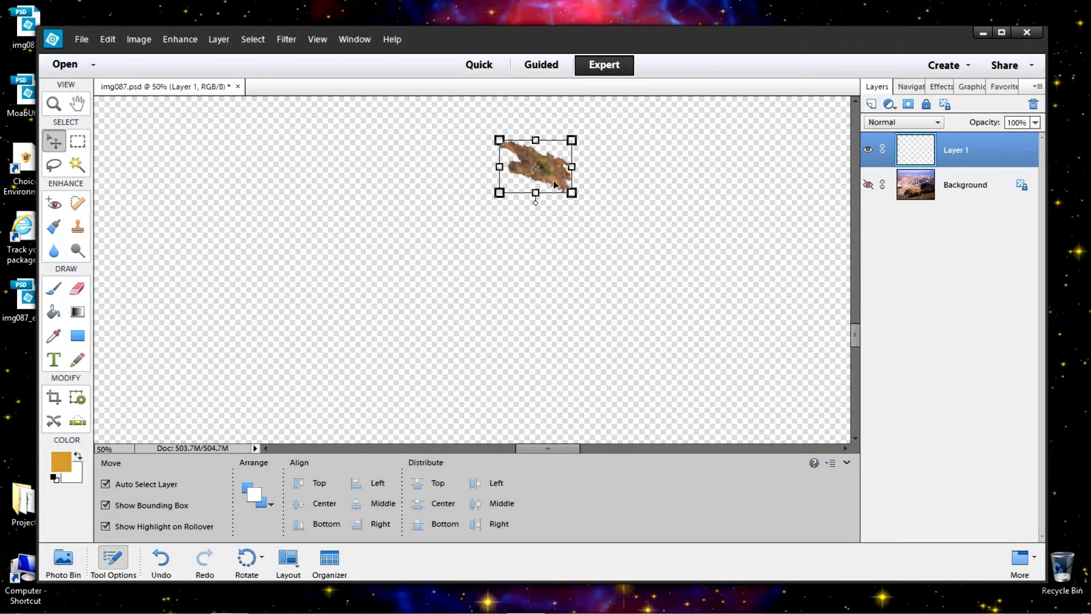
{"action": "left_click", "coordinate": [868, 185]}
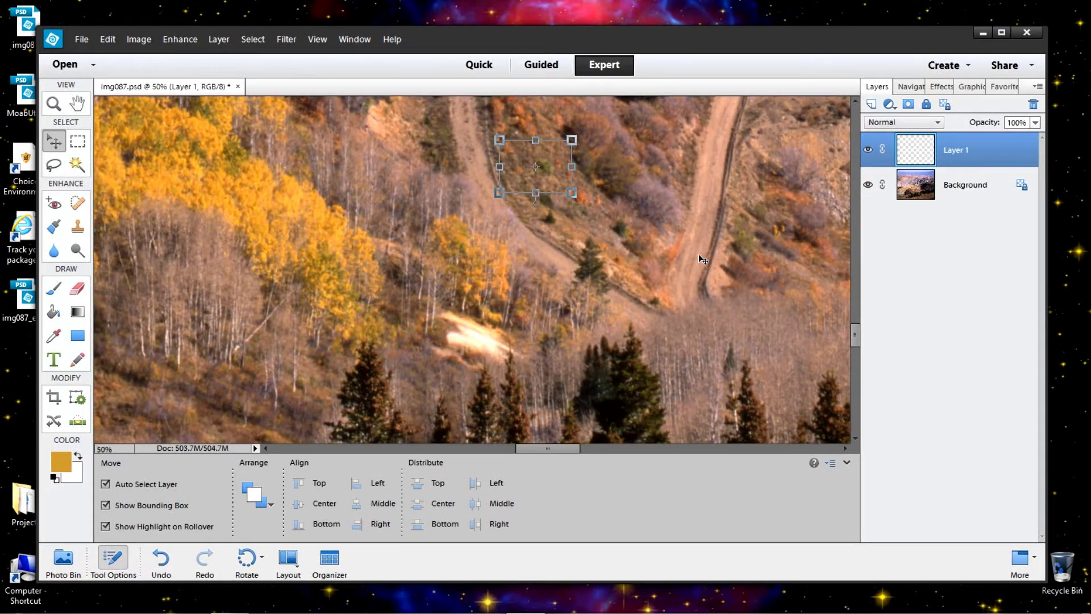
Nudge the copied hillside patch down and left until it covers the bright spot.
{"action": "key", "text": "shift+Down"}
{"action": "key", "text": "shift+Down"}
{"action": "key", "text": "shift+Down"}
{"action": "key", "text": "shift+Down"}
{"action": "key", "text": "shift+Down"}
{"action": "key", "text": "shift+Down"}
{"action": "key", "text": "shift+Down"}
{"action": "key", "text": "shift+Down"}
{"action": "key", "text": "shift+Down"}
{"action": "key", "text": "shift+Down"}
{"action": "key", "text": "shift+Down"}
{"action": "key", "text": "shift+Down"}
{"action": "key", "text": "shift+Down"}
{"action": "key", "text": "shift+Down"}
{"action": "key", "text": "shift+Down"}
{"action": "key", "text": "shift+Down"}
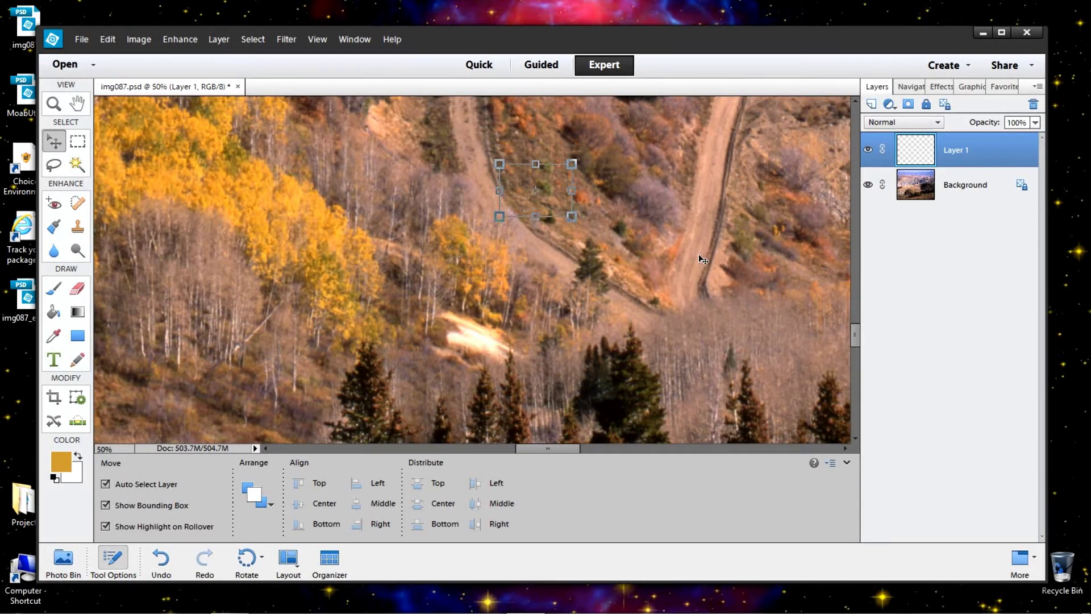
{"action": "key", "text": "shift+Down"}
{"action": "key", "text": "shift+Down"}
{"action": "key", "text": "shift+Down"}
{"action": "key", "text": "shift+Down"}
{"action": "key", "text": "shift+Down"}
{"action": "key", "text": "shift+Down"}
{"action": "key", "text": "shift+Down"}
{"action": "key", "text": "shift+Down"}
{"action": "key", "text": "shift+Down"}
{"action": "key", "text": "shift+Down"}
{"action": "key", "text": "shift+Down"}
{"action": "key", "text": "shift+Down"}
{"action": "key", "text": "shift+Down"}
{"action": "key", "text": "shift+Down"}
{"action": "key", "text": "shift+Down"}
{"action": "key", "text": "shift+Down"}
{"action": "key", "text": "shift+Down"}
{"action": "key", "text": "shift+Down"}
{"action": "key", "text": "shift+Down"}
{"action": "key", "text": "shift+Down"}
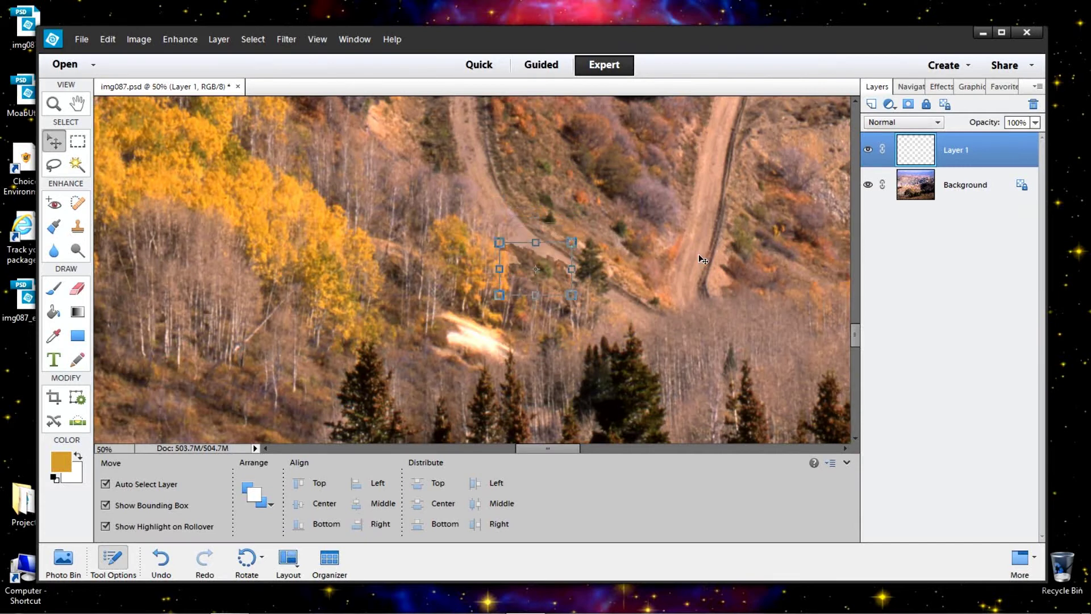
{"action": "key", "text": "shift+Down"}
{"action": "key", "text": "shift+Down"}
{"action": "key", "text": "shift+Down"}
{"action": "key", "text": "shift+Down"}
{"action": "key", "text": "shift+Down"}
{"action": "key", "text": "shift+Down"}
{"action": "key", "text": "shift+Down"}
{"action": "key", "text": "shift+Down"}
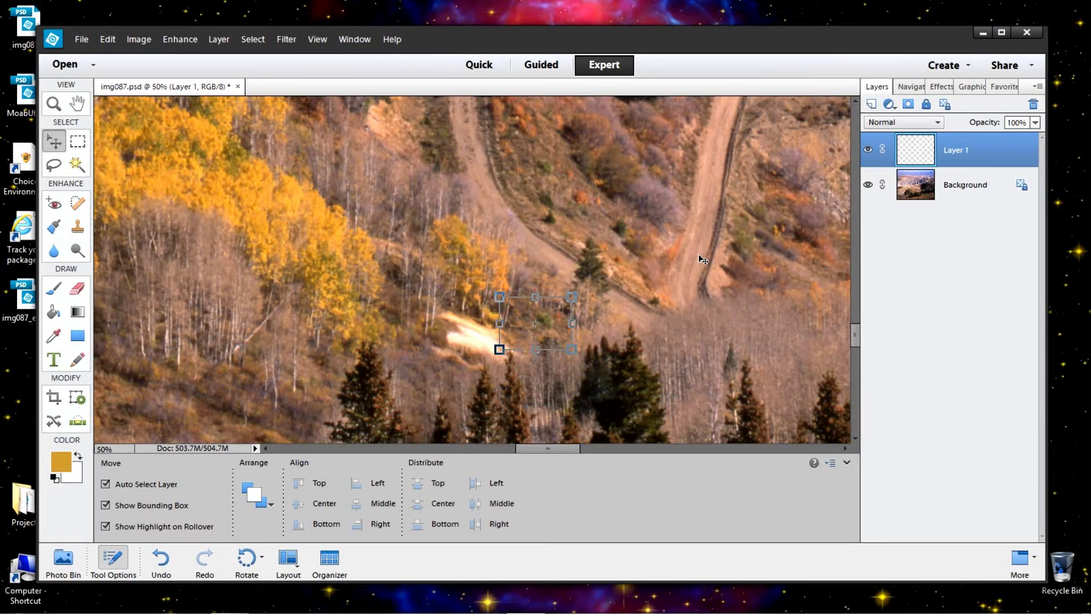
{"action": "key", "text": "shift+Down"}
{"action": "key", "text": "shift+Down"}
{"action": "key", "text": "shift+Down"}
{"action": "key", "text": "shift+Down"}
{"action": "key", "text": "shift+Down"}
{"action": "key", "text": "shift+Down"}
{"action": "key", "text": "shift+Down"}
{"action": "key", "text": "shift+Down"}
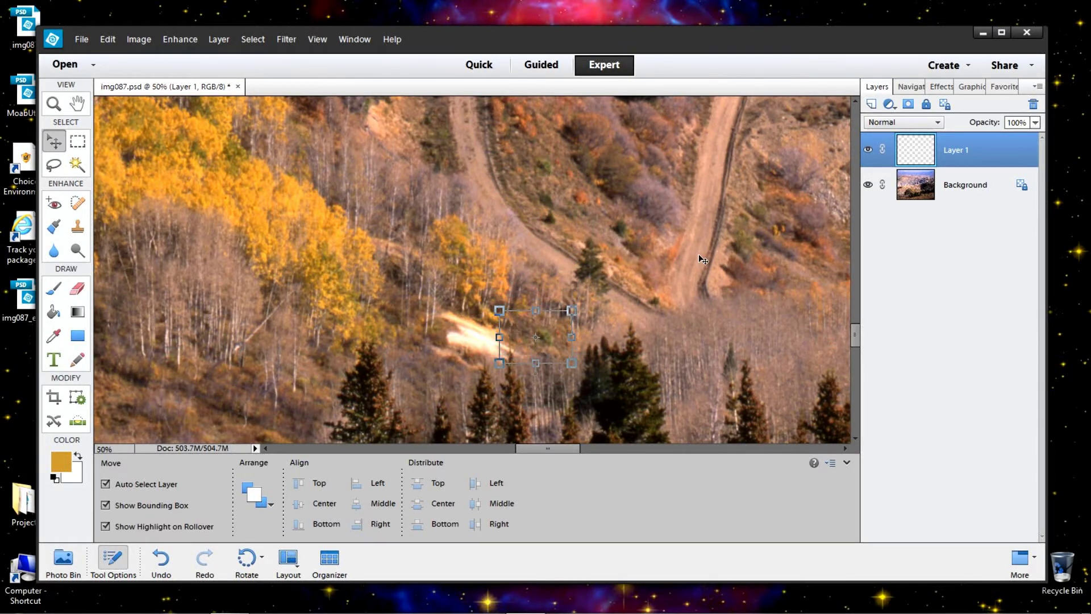
{"action": "key", "text": "shift+Down"}
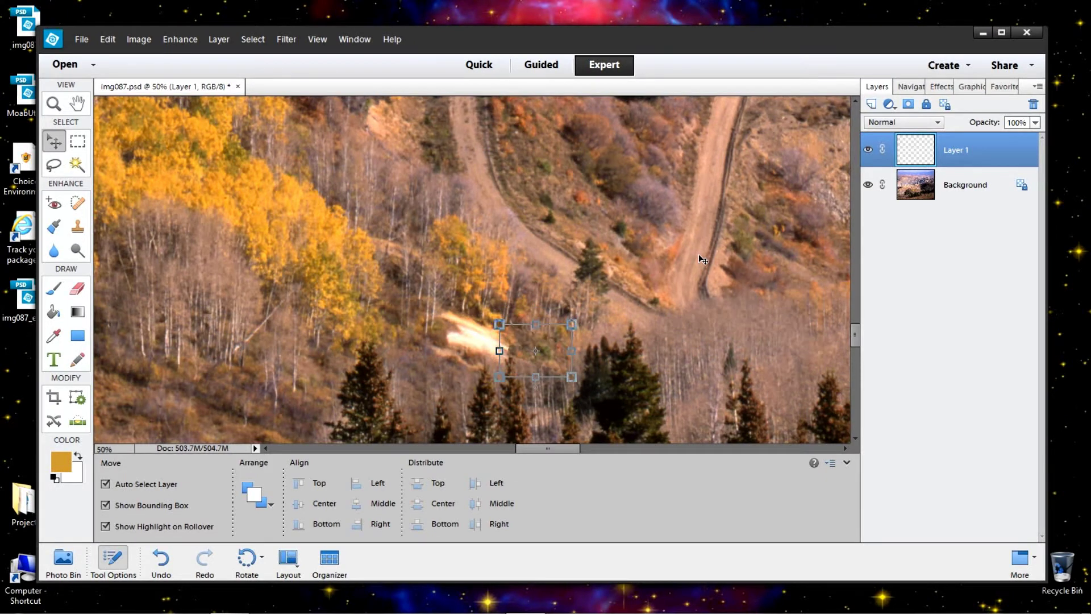
{"action": "key", "text": "shift+Left"}
{"action": "key", "text": "shift+Left"}
{"action": "key", "text": "shift+Left"}
{"action": "key", "text": "shift+Left"}
{"action": "key", "text": "shift+Left"}
{"action": "key", "text": "shift+Left"}
{"action": "key", "text": "shift+Left"}
{"action": "key", "text": "shift+Left"}
{"action": "key", "text": "shift+Left"}
{"action": "key", "text": "shift+Left"}
{"action": "key", "text": "shift+Left"}
{"action": "key", "text": "shift+Left"}
{"action": "key", "text": "shift+Left"}
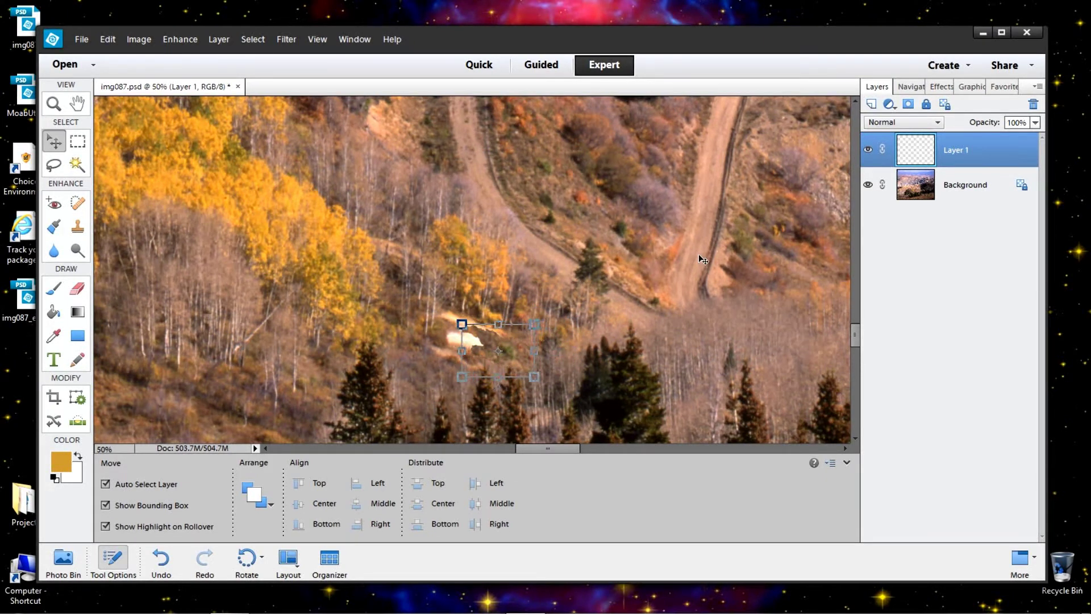
{"action": "key", "text": "shift+Left"}
{"action": "key", "text": "shift+Left"}
{"action": "key", "text": "shift+Left"}
{"action": "key", "text": "shift+Left"}
{"action": "key", "text": "shift+Left"}
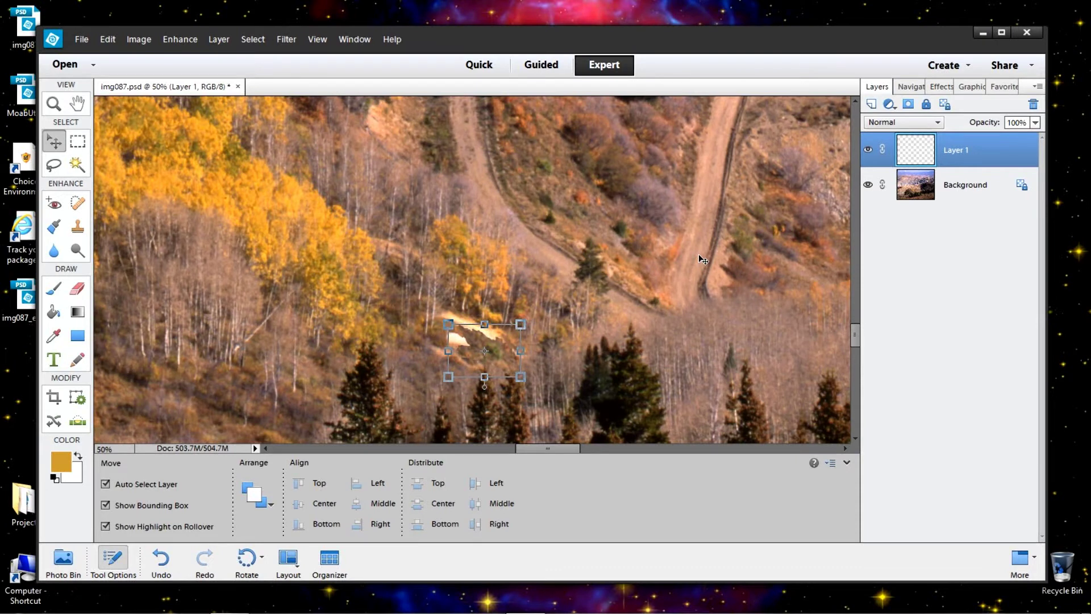
{"action": "key", "text": "shift+Up"}
{"action": "key", "text": "shift+Up"}
{"action": "key", "text": "shift+Up"}
{"action": "key", "text": "shift+Up"}
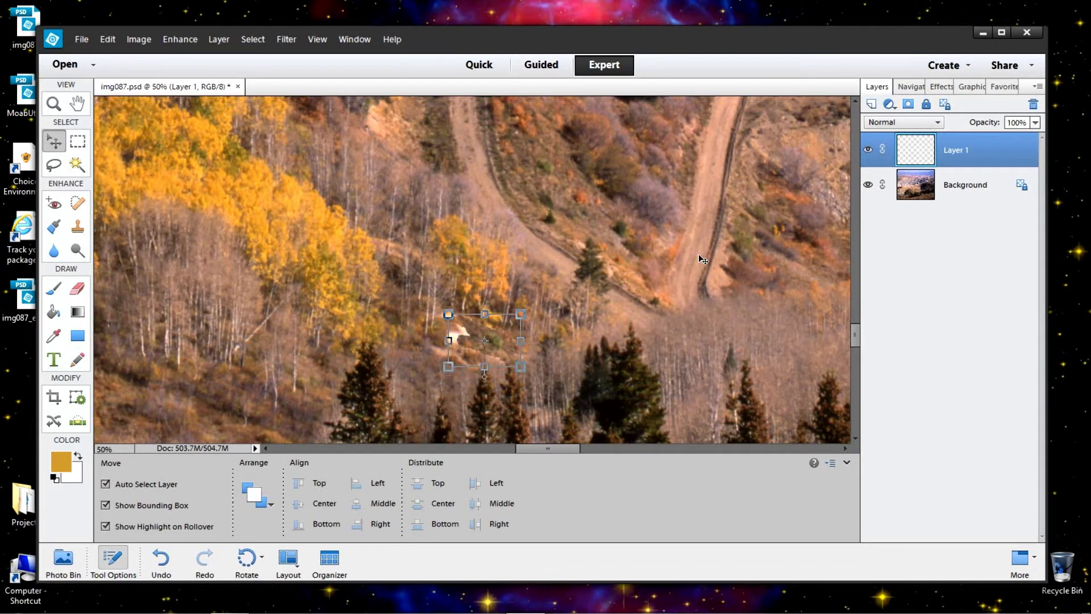
{"action": "key", "text": "shift+Left"}
{"action": "key", "text": "shift+Left"}
{"action": "key", "text": "shift+Left"}
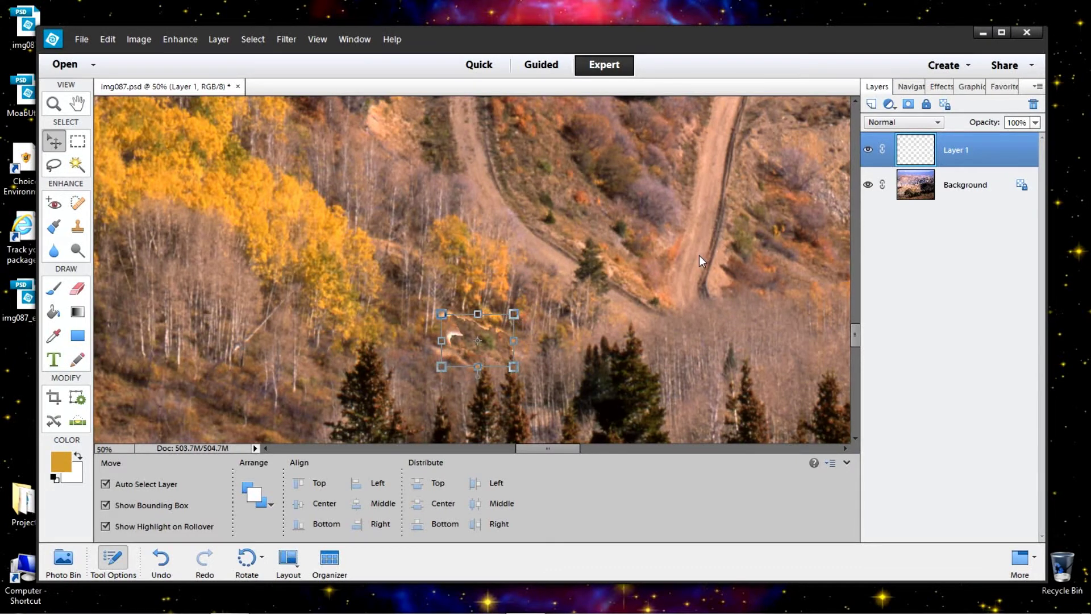
{"action": "key", "text": "shift+Up"}
{"action": "key", "text": "shift+Left"}
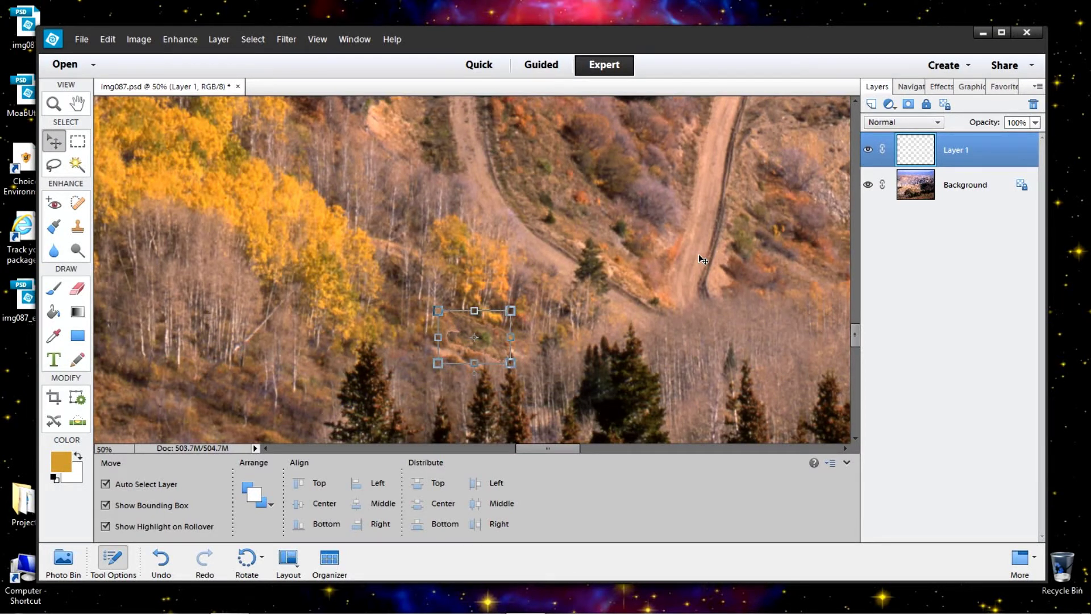
{"action": "left_click", "coordinate": [910, 86]}
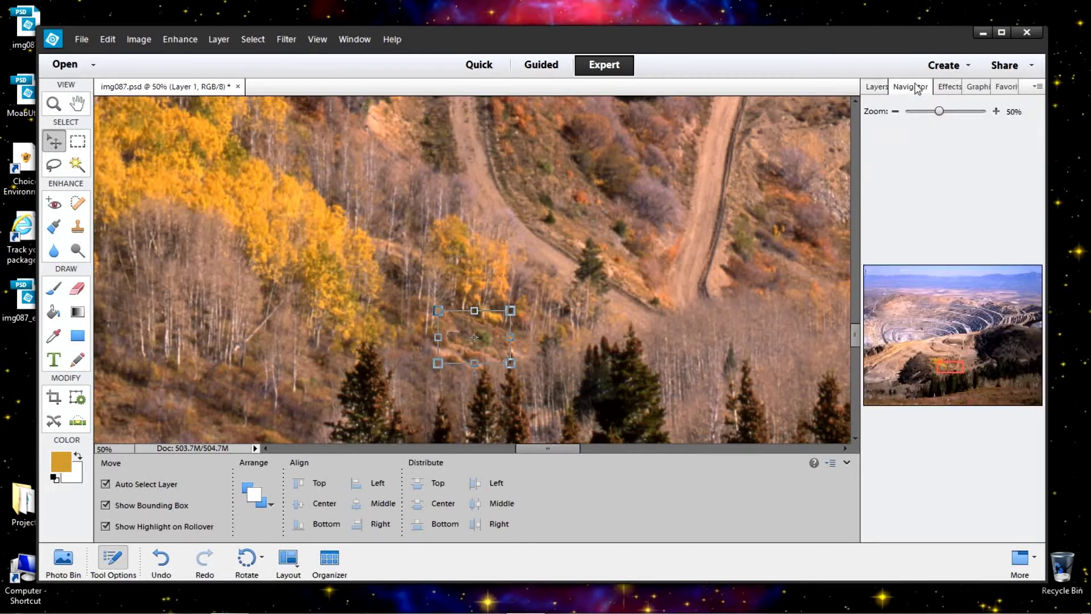
Zoom in to 200% and pan the patched area into view.
{"action": "left_click", "coordinate": [997, 113]}
{"action": "left_click", "coordinate": [997, 113]}
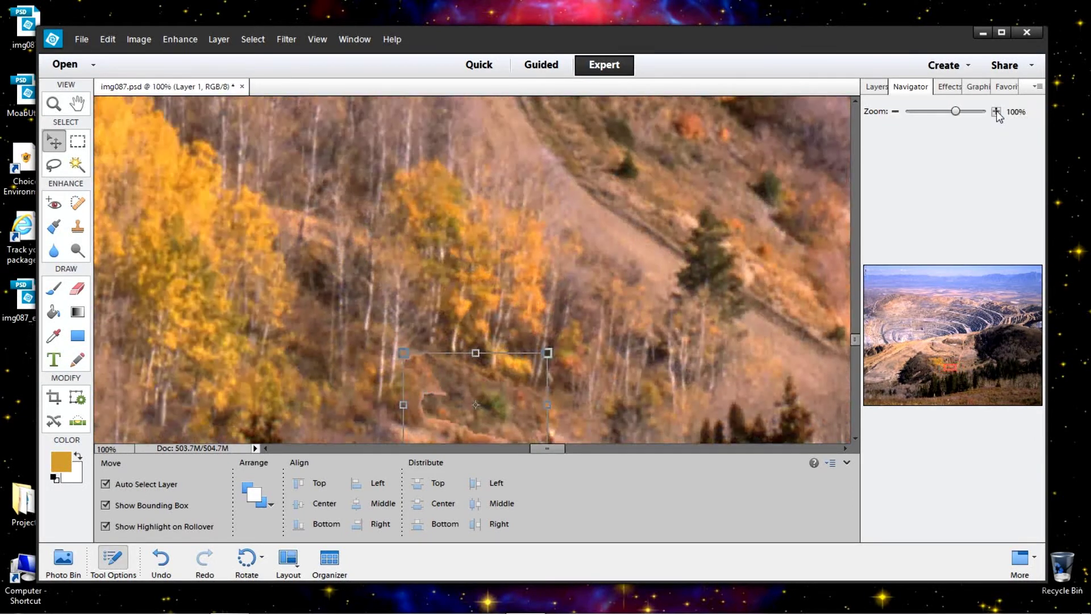
{"action": "left_click", "coordinate": [83, 106]}
{"action": "left_click_drag", "start_coordinate": [328, 364], "coordinate": [313, 229]}
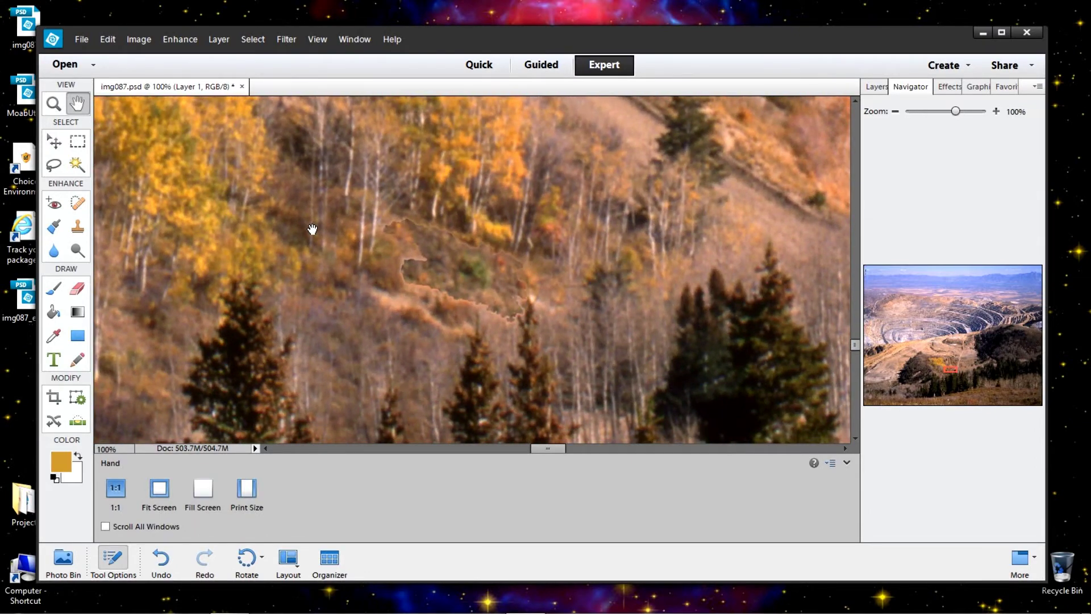
{"action": "left_click", "coordinate": [996, 112]}
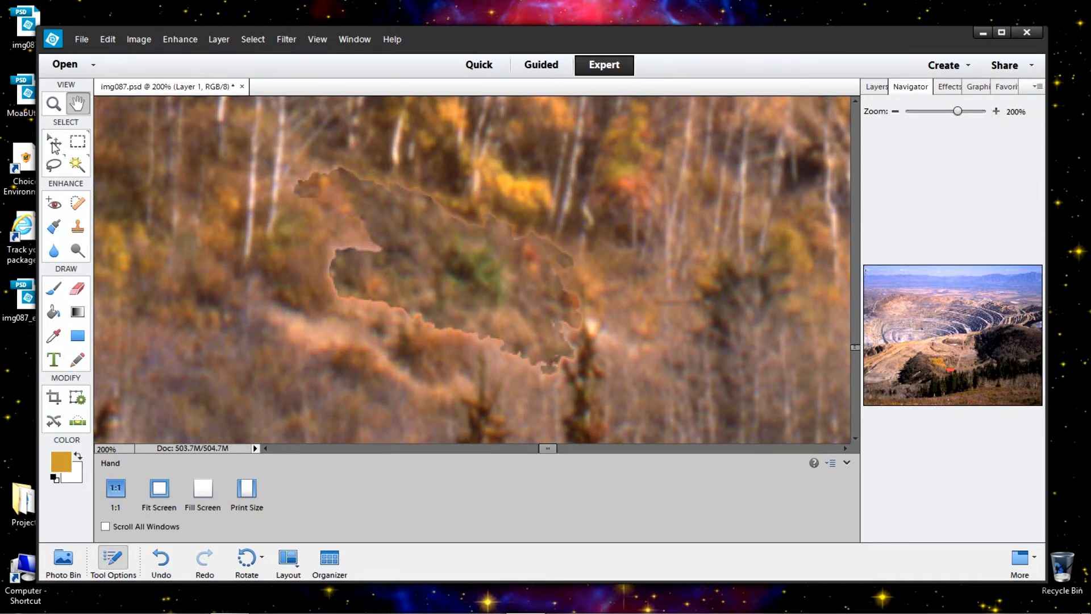
Nudge Layer 1 by single pixels with the arrow keys, leaving it slightly lower.
{"action": "left_click", "coordinate": [54, 143]}
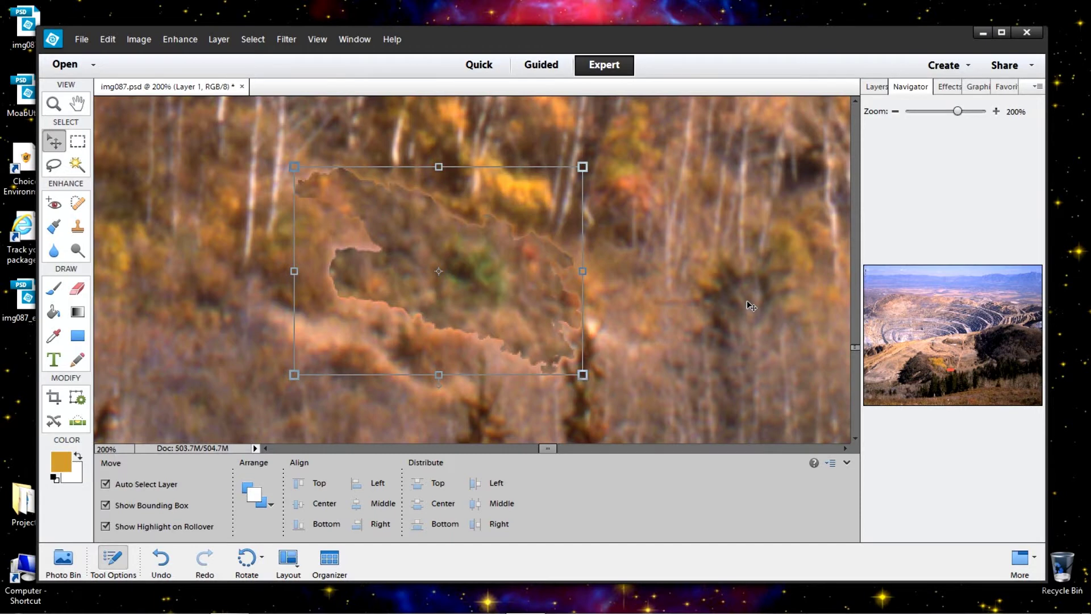
{"action": "key", "text": "Left"}
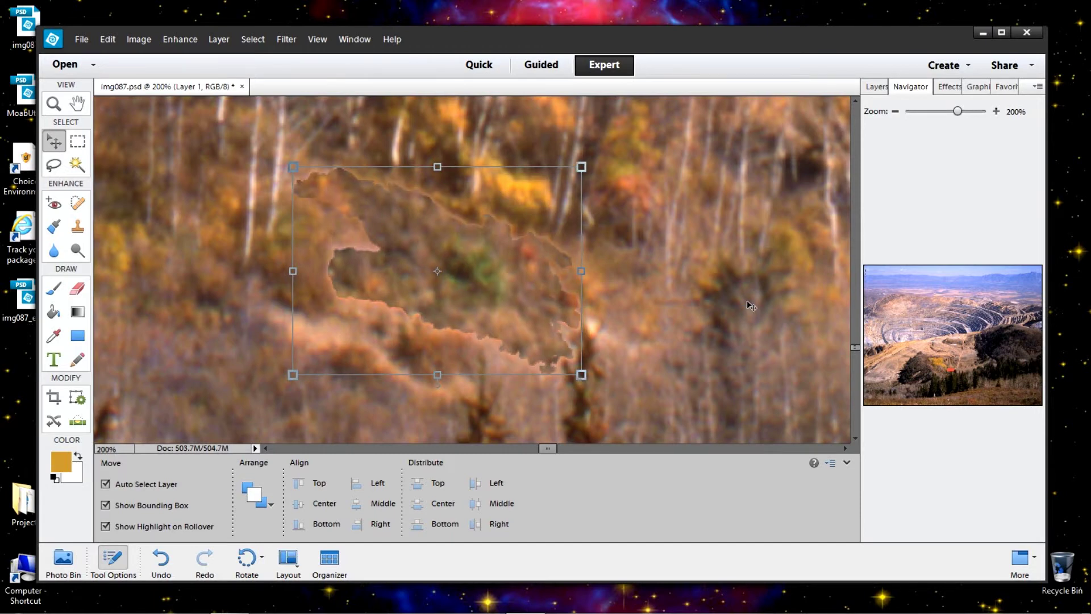
{"action": "key", "text": "Up"}
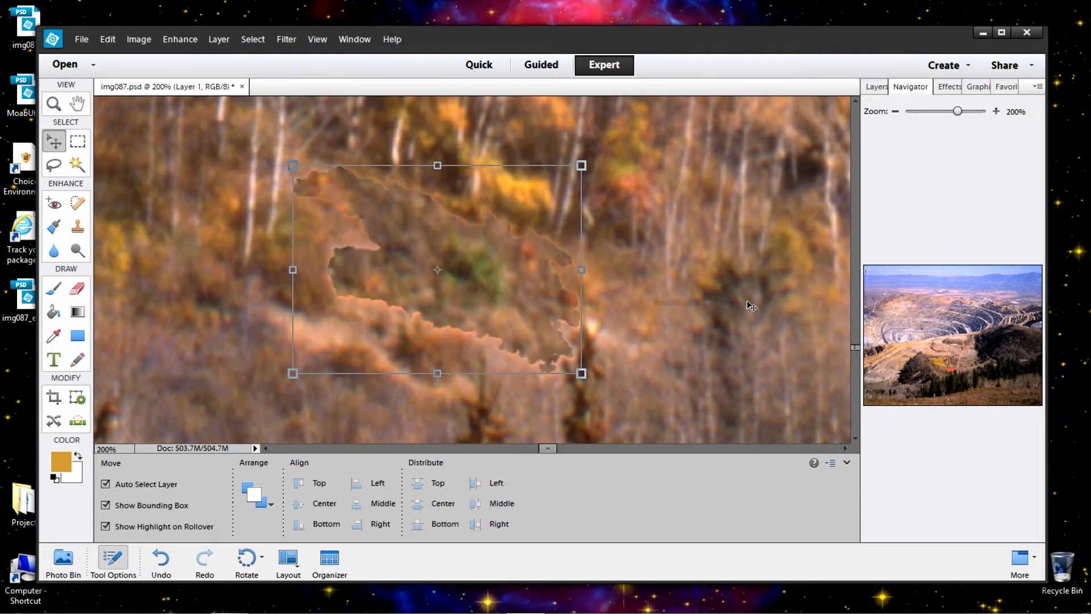
{"action": "key", "text": "Down"}
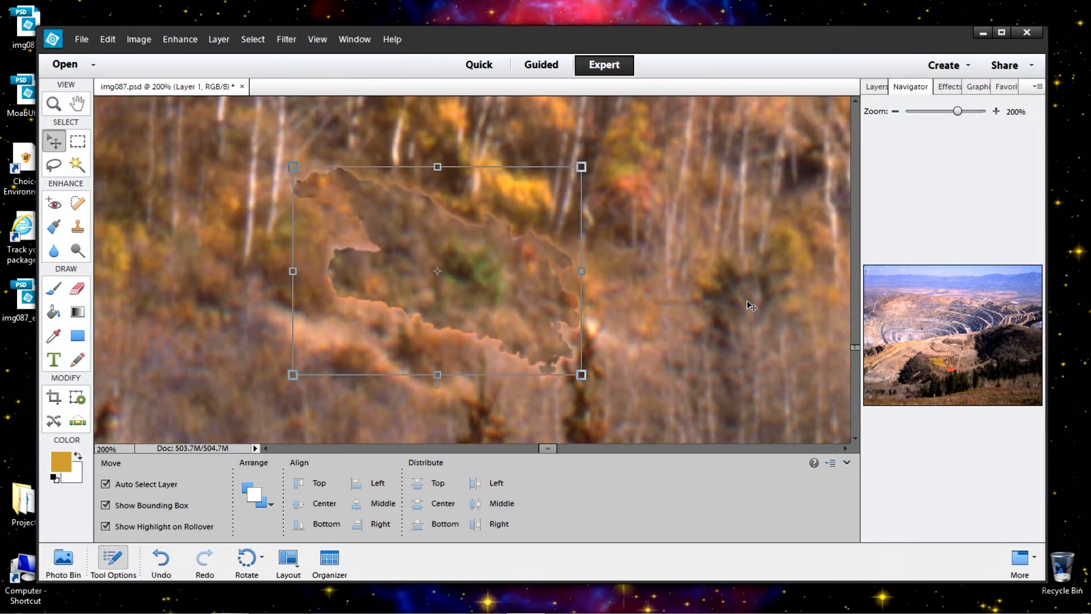
{"action": "key", "text": "Left"}
{"action": "key", "text": "Up"}
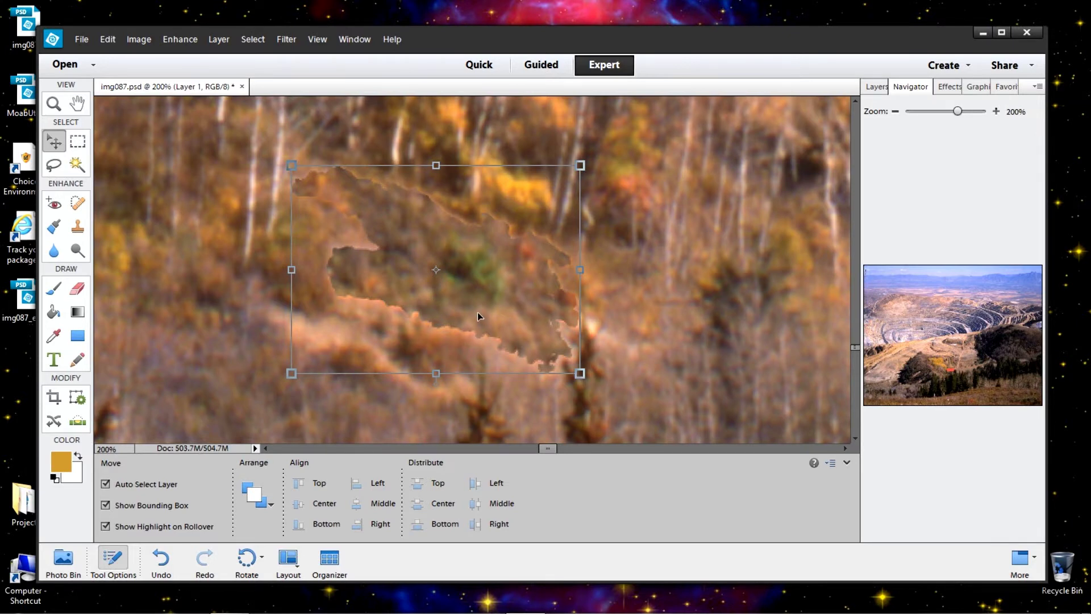
{"action": "key", "text": "Down"}
{"action": "key", "text": "Down"}
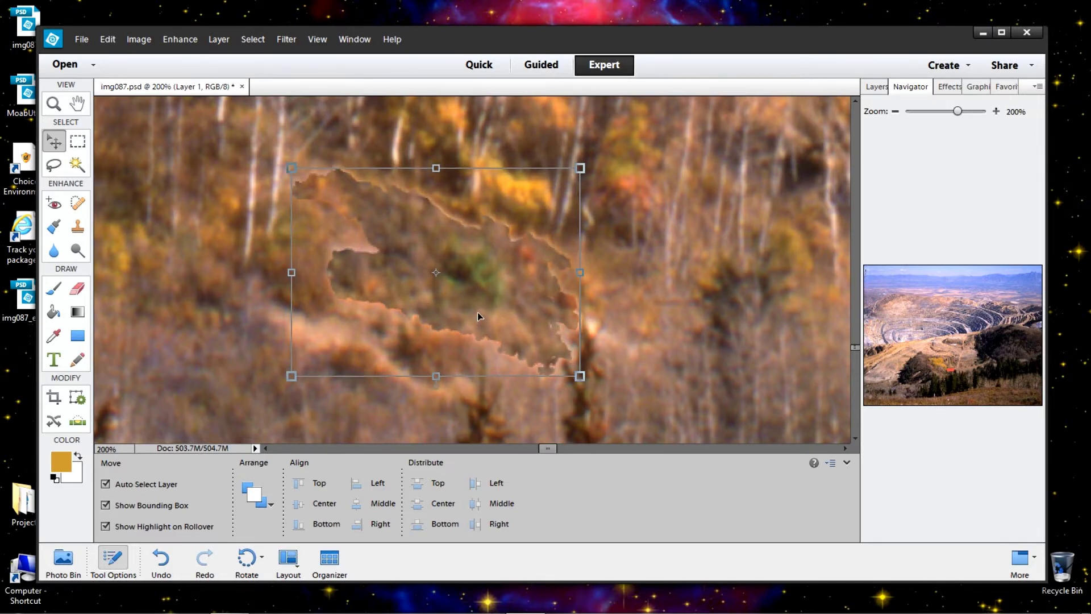
Nudge the patch up one pixel and scale Layer 1 to 120%.
{"action": "key", "text": "Up"}
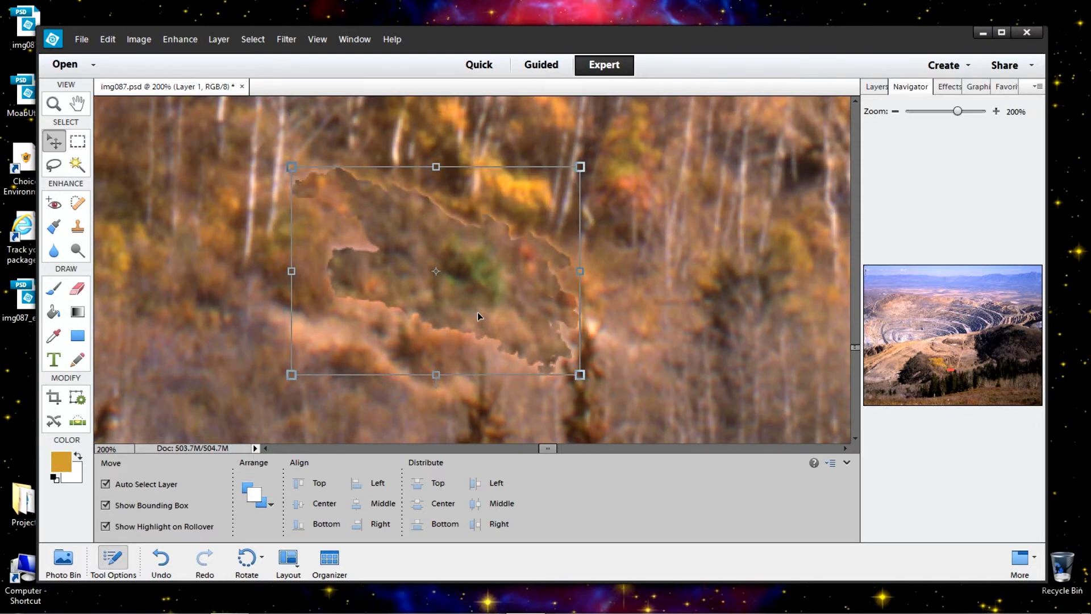
{"action": "left_click", "coordinate": [138, 39]}
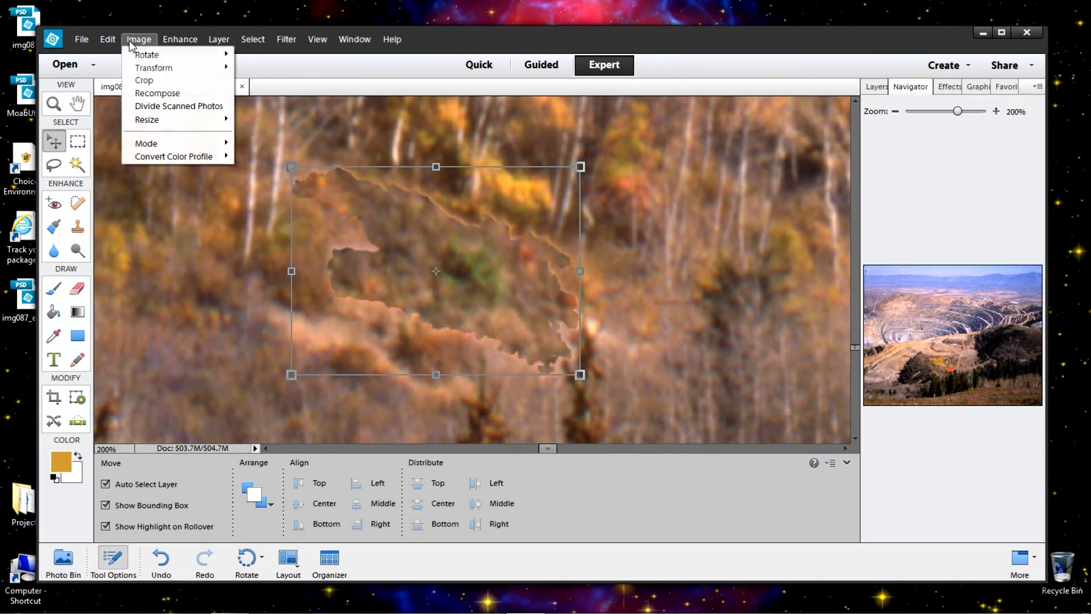
{"action": "mouse_move", "coordinate": [142, 125]}
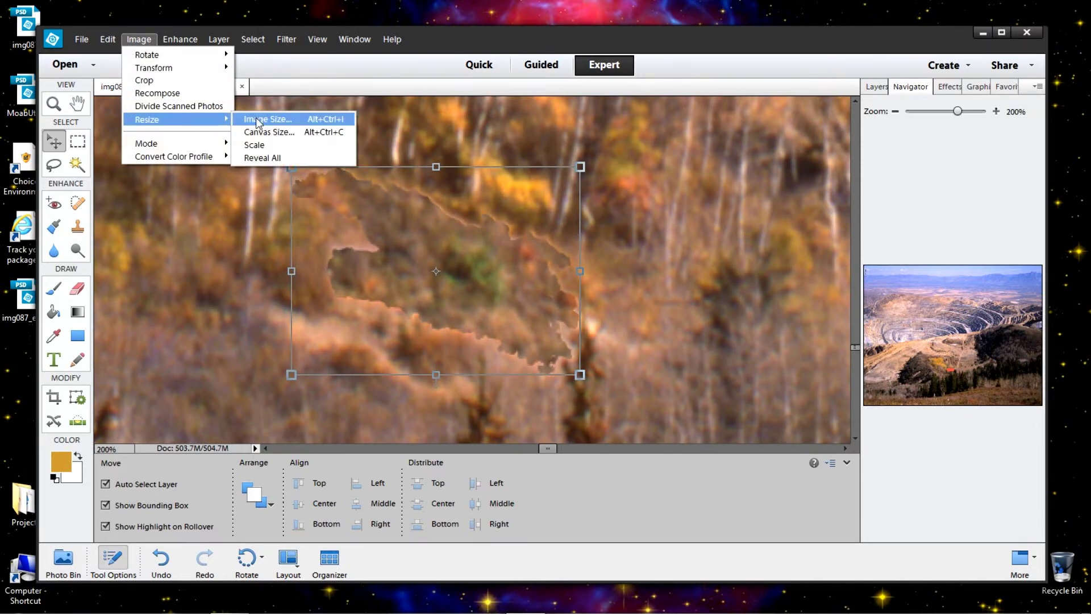
{"action": "left_click", "coordinate": [260, 145]}
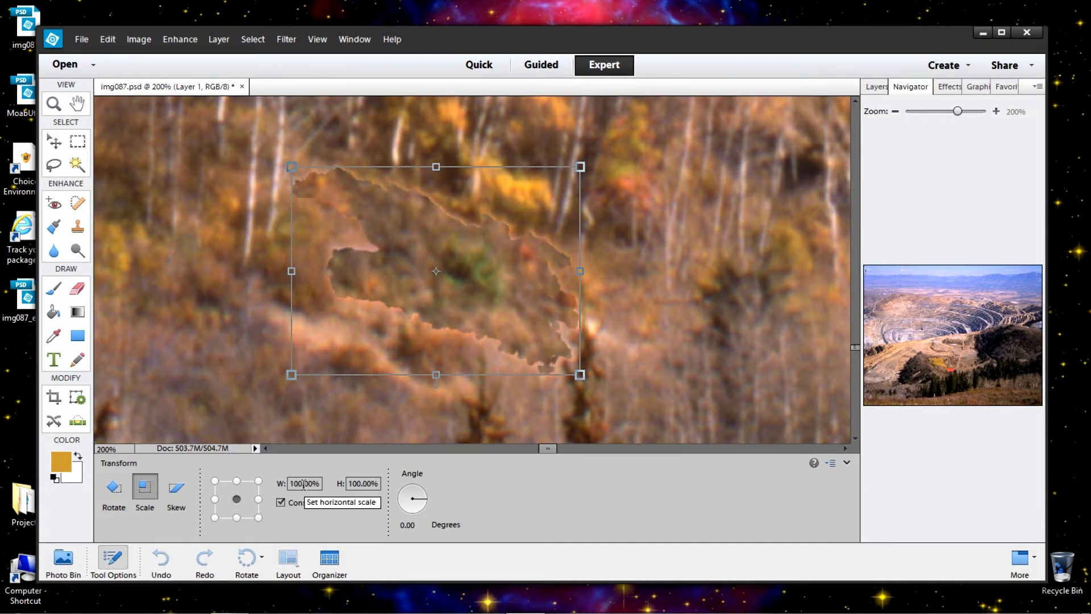
{"action": "left_click_drag", "start_coordinate": [305, 485], "coordinate": [292, 487]}
{"action": "type", "text": "2"}
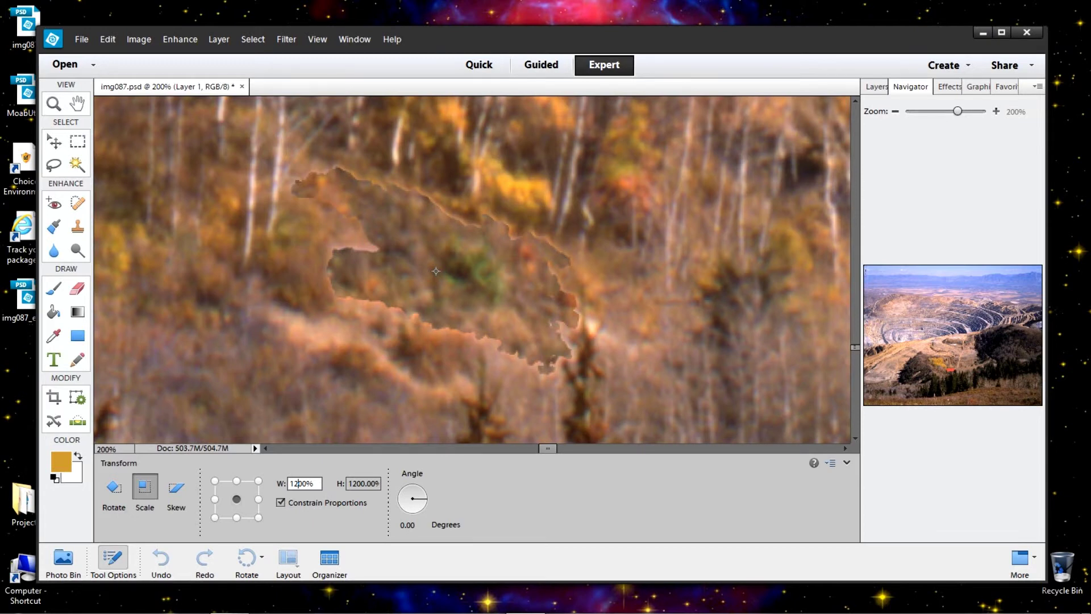
{"action": "type", "text": "0"}
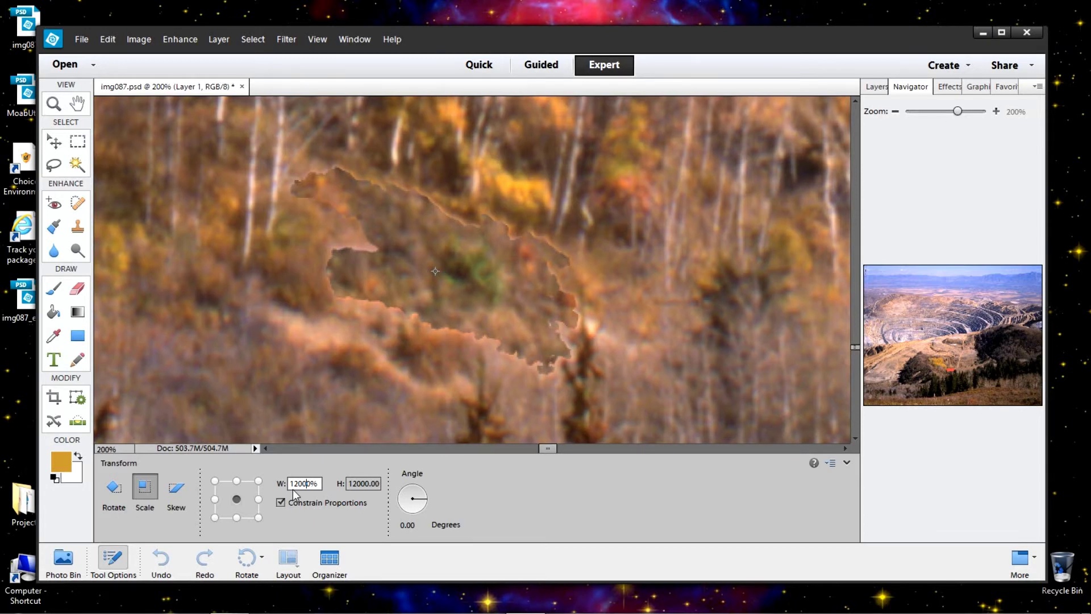
{"action": "key", "text": "Left"}
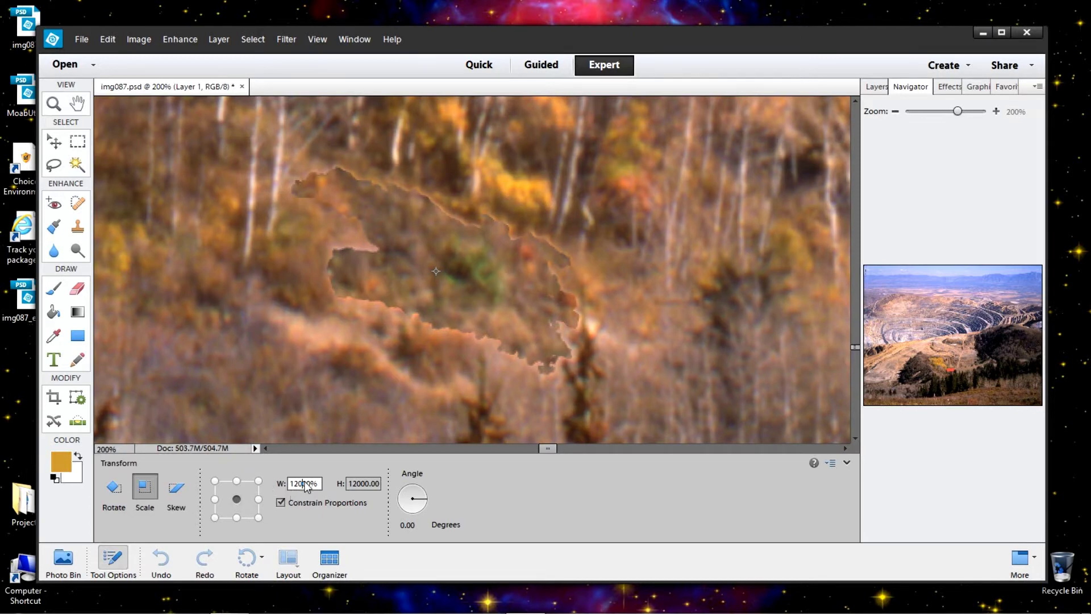
{"action": "left_click", "coordinate": [308, 483]}
{"action": "left_click_drag", "start_coordinate": [311, 484], "coordinate": [302, 485]}
{"action": "key", "text": "BackSpace"}
{"action": "key", "text": "Return"}
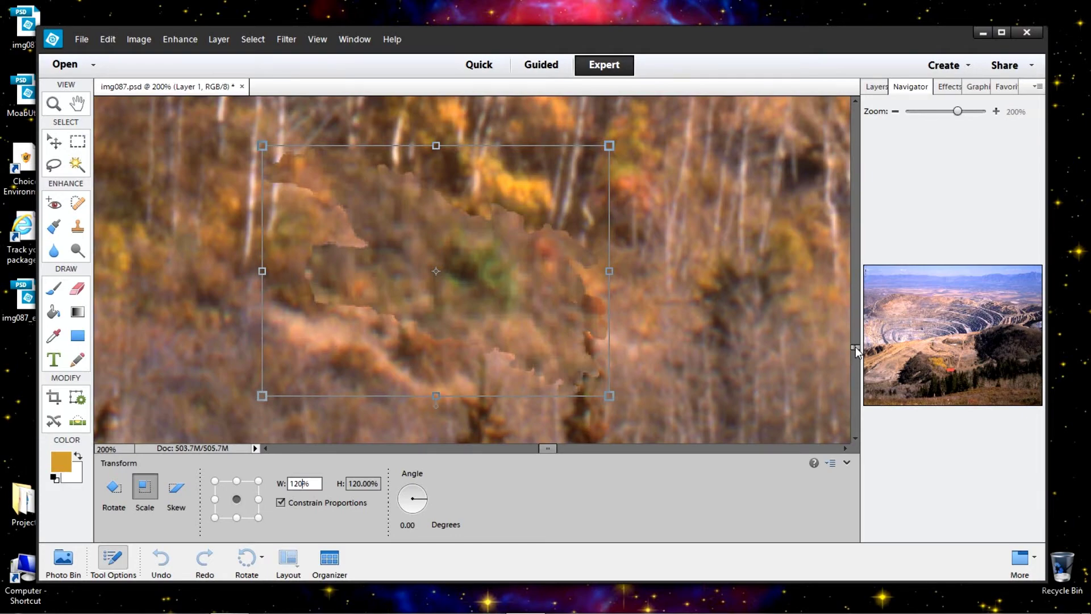
Apply the 120% transformation when switching to the Eraser tool.
{"action": "scroll", "coordinate": [855, 349], "scroll_direction": "down", "scroll_amount": 2}
{"action": "scroll", "coordinate": [855, 350], "scroll_direction": "up", "scroll_amount": 2}
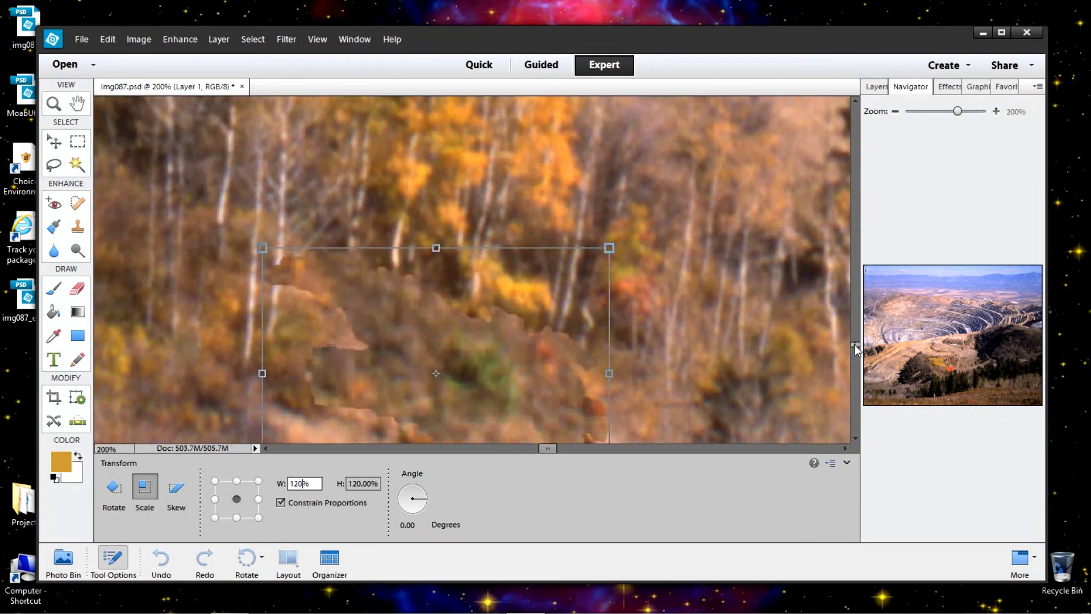
{"action": "scroll", "coordinate": [855, 345], "scroll_direction": "down", "scroll_amount": 3}
{"action": "scroll", "coordinate": [855, 348], "scroll_direction": "up", "scroll_amount": 1}
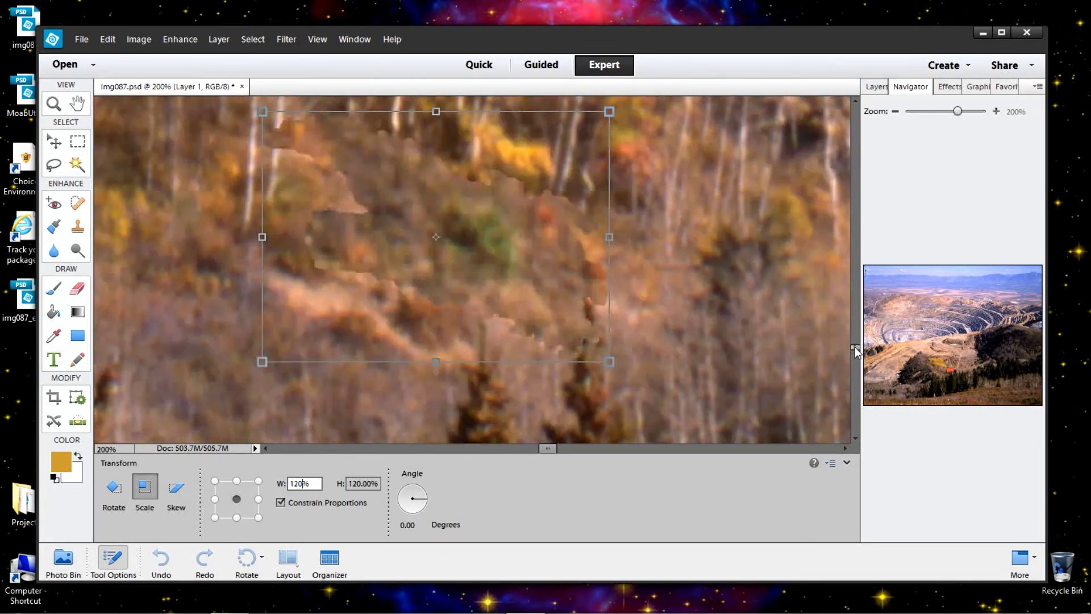
{"action": "scroll", "coordinate": [855, 347], "scroll_direction": "up", "scroll_amount": 1}
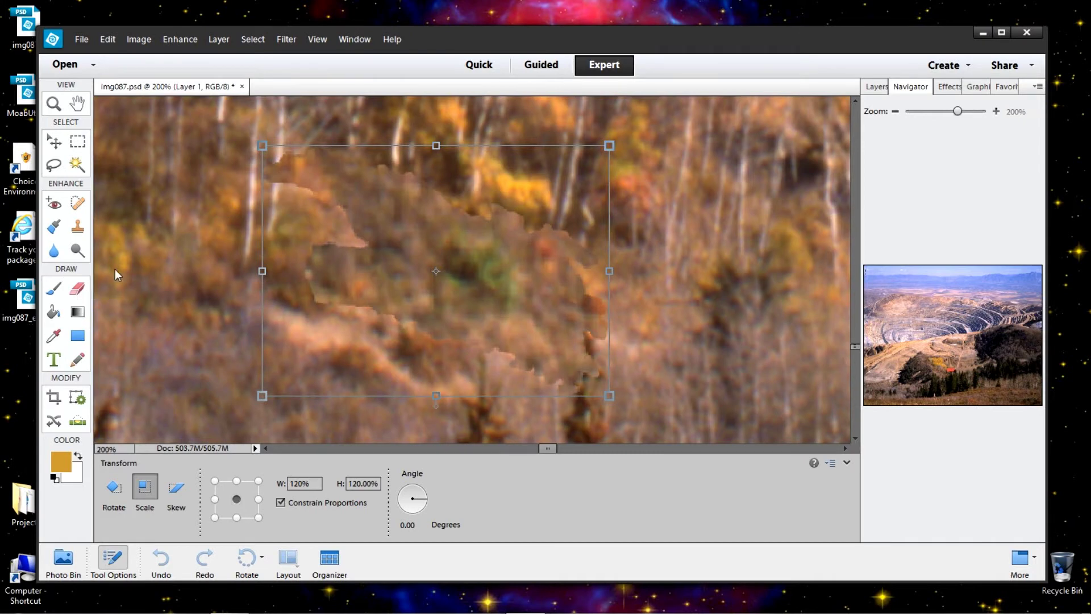
{"action": "left_click", "coordinate": [78, 292]}
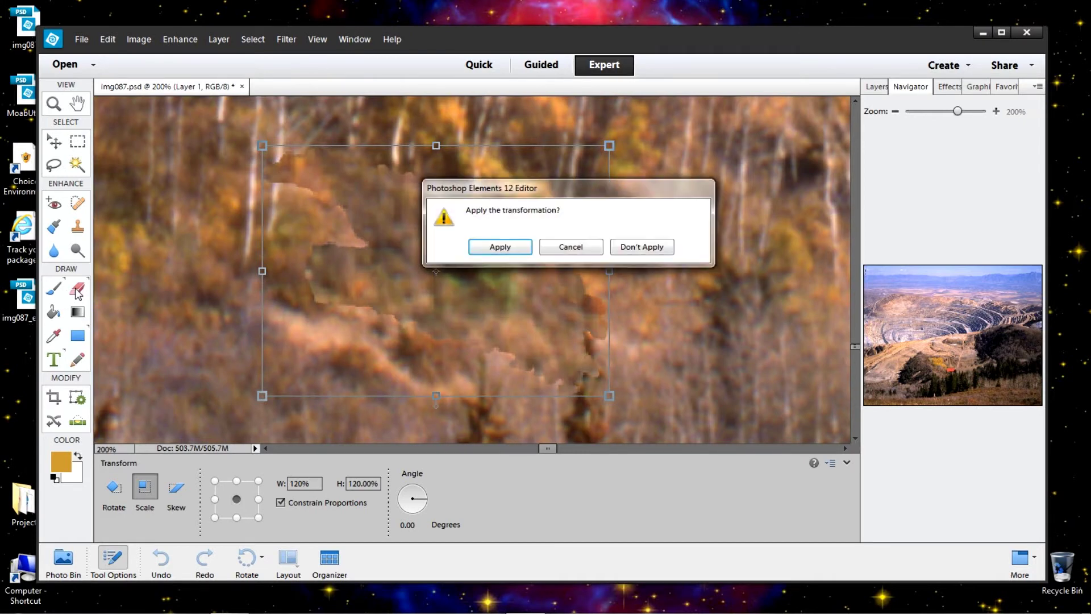
{"action": "left_click", "coordinate": [500, 248]}
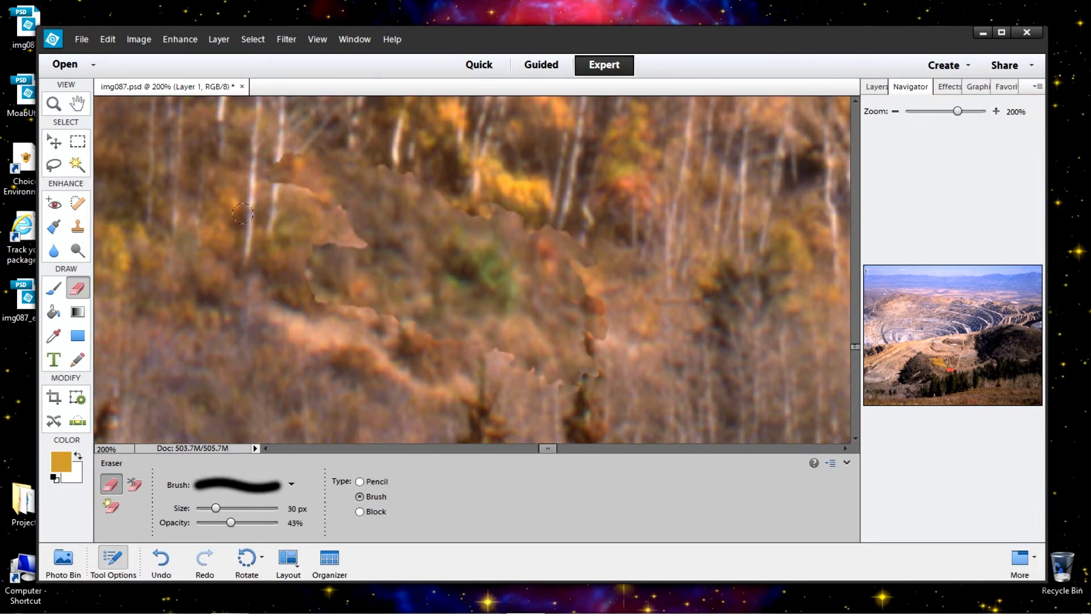
Erase along the patch's upper and left borders and lighten the dark blob below it.
{"action": "mouse_move", "coordinate": [246, 177]}
{"action": "left_mouse_down"}
{"action": "mouse_move", "coordinate": [270, 157]}
{"action": "mouse_move", "coordinate": [265, 183]}
{"action": "mouse_move", "coordinate": [280, 142]}
{"action": "mouse_move", "coordinate": [298, 173]}
{"action": "mouse_move", "coordinate": [282, 178]}
{"action": "mouse_move", "coordinate": [316, 182]}
{"action": "mouse_move", "coordinate": [296, 177]}
{"action": "mouse_move", "coordinate": [298, 144]}
{"action": "mouse_move", "coordinate": [365, 144]}
{"action": "mouse_move", "coordinate": [324, 149]}
{"action": "mouse_move", "coordinate": [437, 170]}
{"action": "mouse_move", "coordinate": [397, 152]}
{"action": "mouse_move", "coordinate": [387, 169]}
{"action": "mouse_move", "coordinate": [524, 209]}
{"action": "mouse_move", "coordinate": [459, 191]}
{"action": "mouse_move", "coordinate": [502, 211]}
{"action": "mouse_move", "coordinate": [536, 209]}
{"action": "mouse_move", "coordinate": [518, 213]}
{"action": "mouse_move", "coordinate": [532, 222]}
{"action": "mouse_move", "coordinate": [582, 223]}
{"action": "mouse_move", "coordinate": [544, 217]}
{"action": "mouse_move", "coordinate": [555, 240]}
{"action": "mouse_move", "coordinate": [597, 237]}
{"action": "mouse_move", "coordinate": [542, 234]}
{"action": "mouse_move", "coordinate": [594, 225]}
{"action": "mouse_move", "coordinate": [513, 173]}
{"action": "left_mouse_up"}
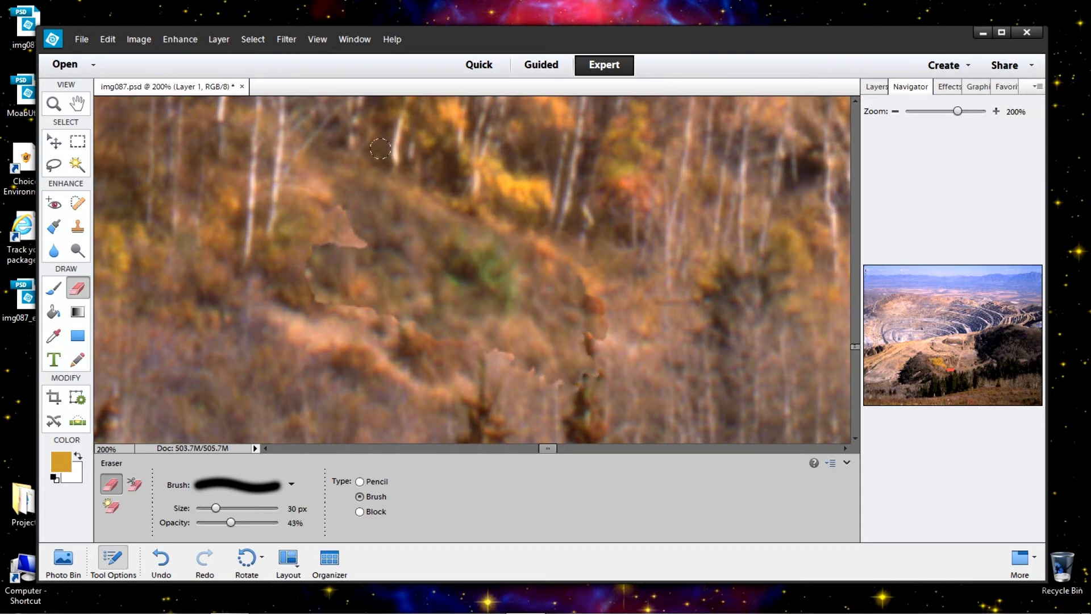
{"action": "mouse_move", "coordinate": [339, 251]}
{"action": "left_mouse_down"}
{"action": "mouse_move", "coordinate": [318, 247]}
{"action": "mouse_move", "coordinate": [296, 284]}
{"action": "mouse_move", "coordinate": [304, 222]}
{"action": "mouse_move", "coordinate": [332, 281]}
{"action": "mouse_move", "coordinate": [301, 311]}
{"action": "mouse_move", "coordinate": [378, 298]}
{"action": "mouse_move", "coordinate": [335, 304]}
{"action": "mouse_move", "coordinate": [366, 307]}
{"action": "mouse_move", "coordinate": [412, 344]}
{"action": "mouse_move", "coordinate": [400, 324]}
{"action": "mouse_move", "coordinate": [492, 343]}
{"action": "mouse_move", "coordinate": [523, 389]}
{"action": "mouse_move", "coordinate": [519, 377]}
{"action": "mouse_move", "coordinate": [532, 381]}
{"action": "mouse_move", "coordinate": [520, 369]}
{"action": "mouse_move", "coordinate": [621, 380]}
{"action": "left_mouse_up"}
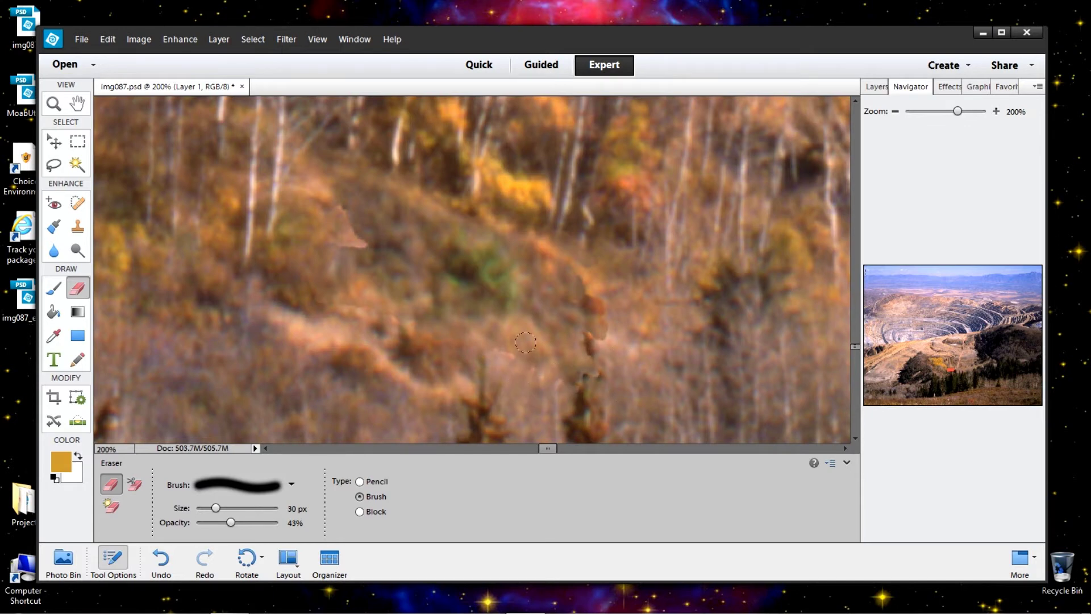
{"action": "mouse_move", "coordinate": [370, 252]}
{"action": "left_mouse_down"}
{"action": "mouse_move", "coordinate": [324, 242]}
{"action": "mouse_move", "coordinate": [349, 230]}
{"action": "mouse_move", "coordinate": [321, 231]}
{"action": "mouse_move", "coordinate": [361, 234]}
{"action": "mouse_move", "coordinate": [341, 226]}
{"action": "mouse_move", "coordinate": [295, 244]}
{"action": "mouse_move", "coordinate": [348, 221]}
{"action": "mouse_move", "coordinate": [339, 210]}
{"action": "mouse_move", "coordinate": [336, 230]}
{"action": "mouse_move", "coordinate": [290, 228]}
{"action": "mouse_move", "coordinate": [299, 215]}
{"action": "mouse_move", "coordinate": [308, 223]}
{"action": "mouse_move", "coordinate": [297, 240]}
{"action": "mouse_move", "coordinate": [312, 275]}
{"action": "mouse_move", "coordinate": [350, 240]}
{"action": "mouse_move", "coordinate": [365, 247]}
{"action": "mouse_move", "coordinate": [362, 269]}
{"action": "mouse_move", "coordinate": [350, 228]}
{"action": "mouse_move", "coordinate": [323, 229]}
{"action": "mouse_move", "coordinate": [340, 218]}
{"action": "mouse_move", "coordinate": [323, 219]}
{"action": "mouse_move", "coordinate": [352, 231]}
{"action": "mouse_move", "coordinate": [323, 251]}
{"action": "mouse_move", "coordinate": [353, 255]}
{"action": "mouse_move", "coordinate": [336, 258]}
{"action": "mouse_move", "coordinate": [342, 276]}
{"action": "mouse_move", "coordinate": [374, 280]}
{"action": "mouse_move", "coordinate": [378, 341]}
{"action": "left_mouse_up"}
{"action": "mouse_move", "coordinate": [596, 337]}
{"action": "left_mouse_down"}
{"action": "mouse_move", "coordinate": [617, 339]}
{"action": "mouse_move", "coordinate": [585, 294]}
{"action": "mouse_move", "coordinate": [577, 344]}
{"action": "left_mouse_up"}
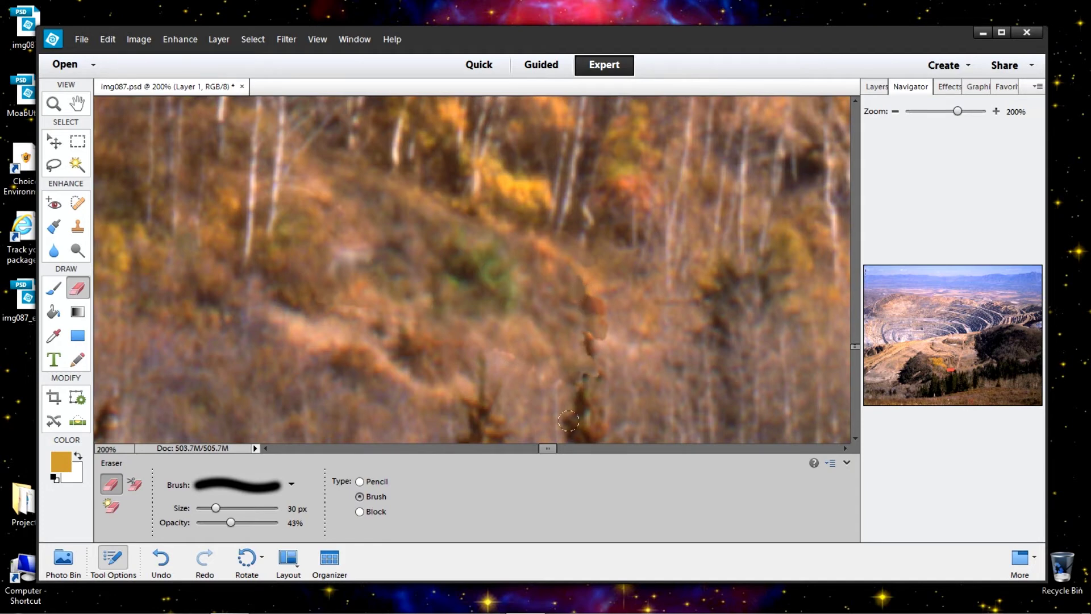
{"action": "mouse_move", "coordinate": [568, 420]}
{"action": "left_mouse_down"}
{"action": "mouse_move", "coordinate": [575, 330]}
{"action": "mouse_move", "coordinate": [574, 378]}
{"action": "mouse_move", "coordinate": [591, 324]}
{"action": "mouse_move", "coordinate": [587, 380]}
{"action": "mouse_move", "coordinate": [579, 276]}
{"action": "mouse_move", "coordinate": [574, 307]}
{"action": "mouse_move", "coordinate": [583, 259]}
{"action": "left_mouse_up"}
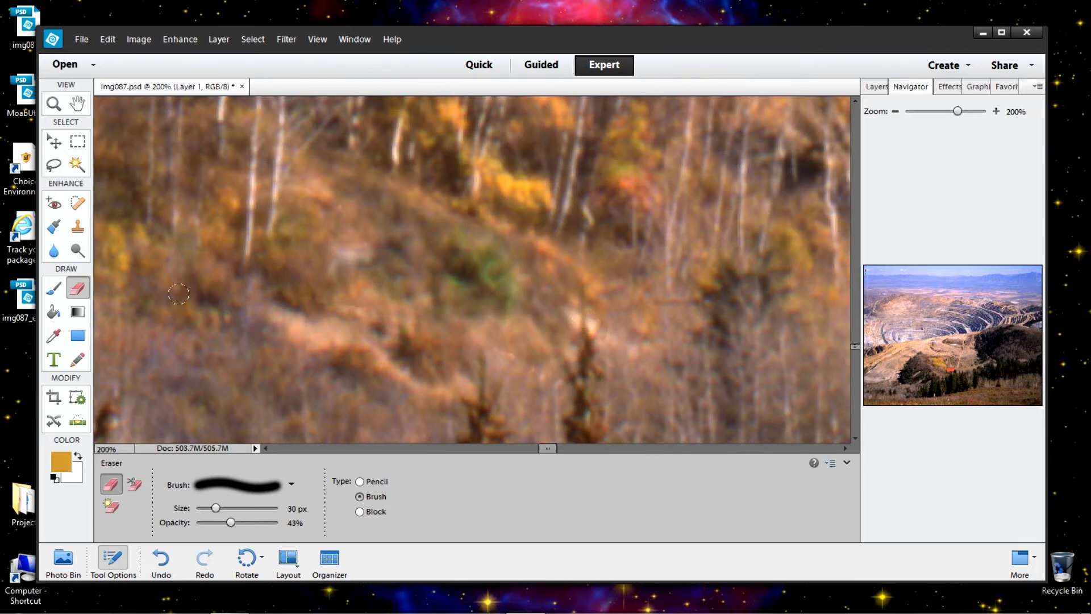
Set up the Clone Stamp with a hillside source, undo the first stroke, and shrink it to 10 px.
{"action": "left_click", "coordinate": [78, 229]}
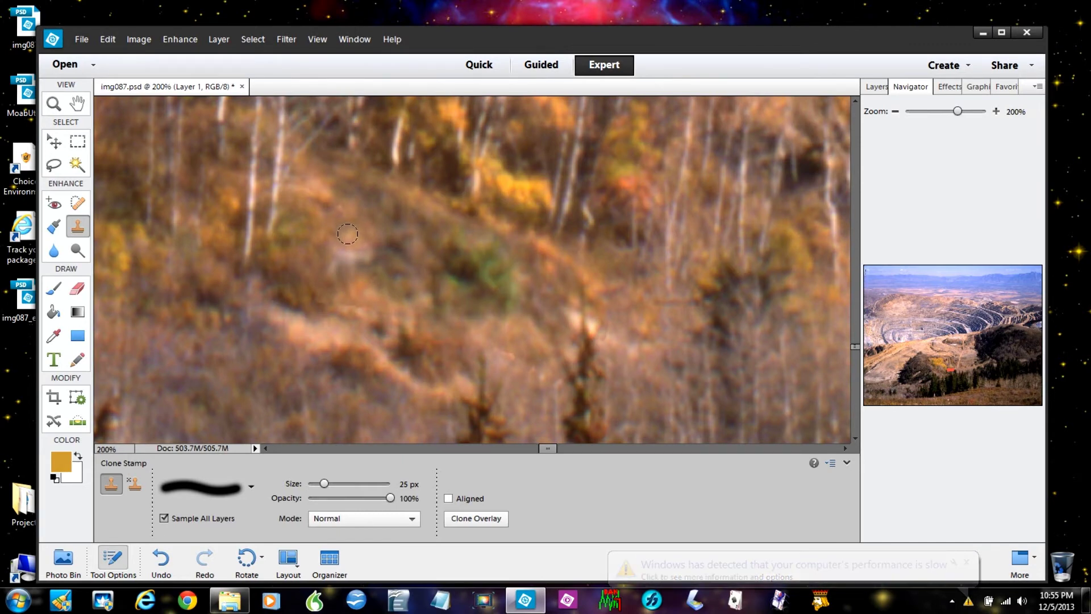
{"action": "key", "text": "alt"}
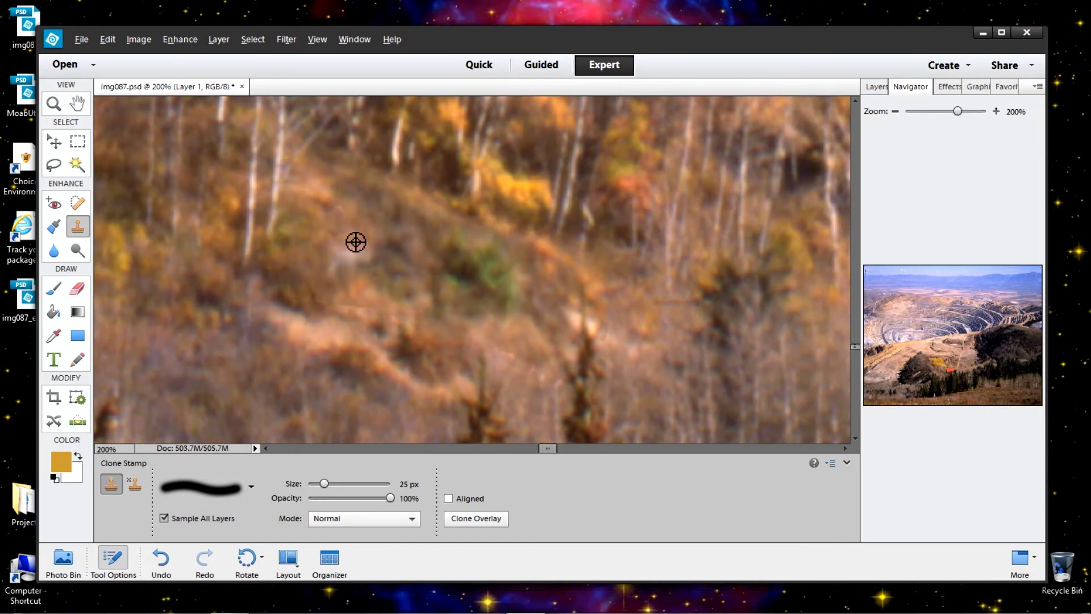
{"action": "left_click", "coordinate": [356, 242], "text": "alt"}
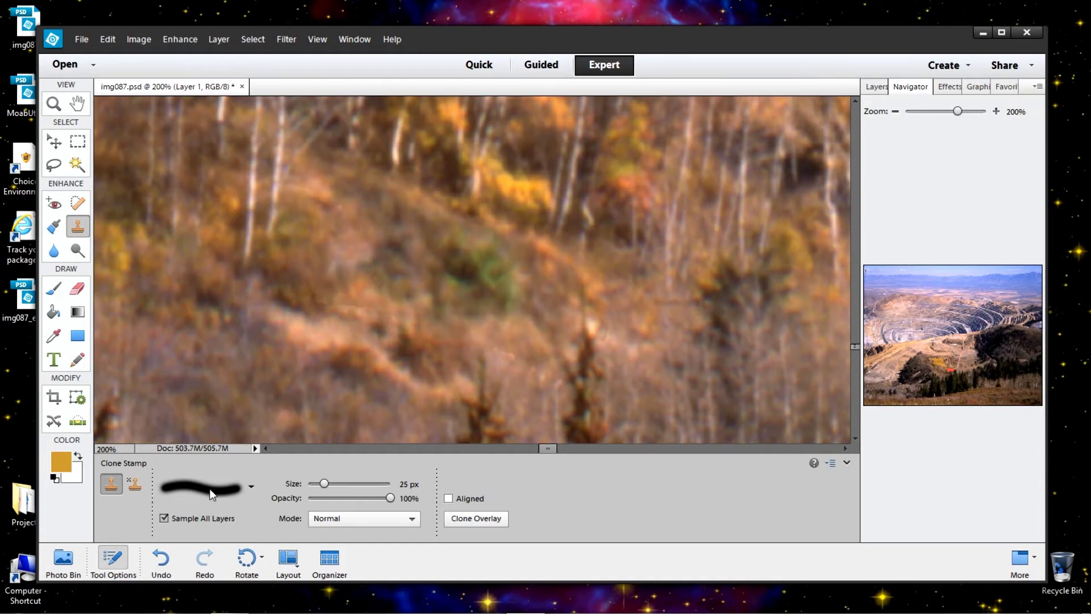
{"action": "left_click", "coordinate": [162, 561]}
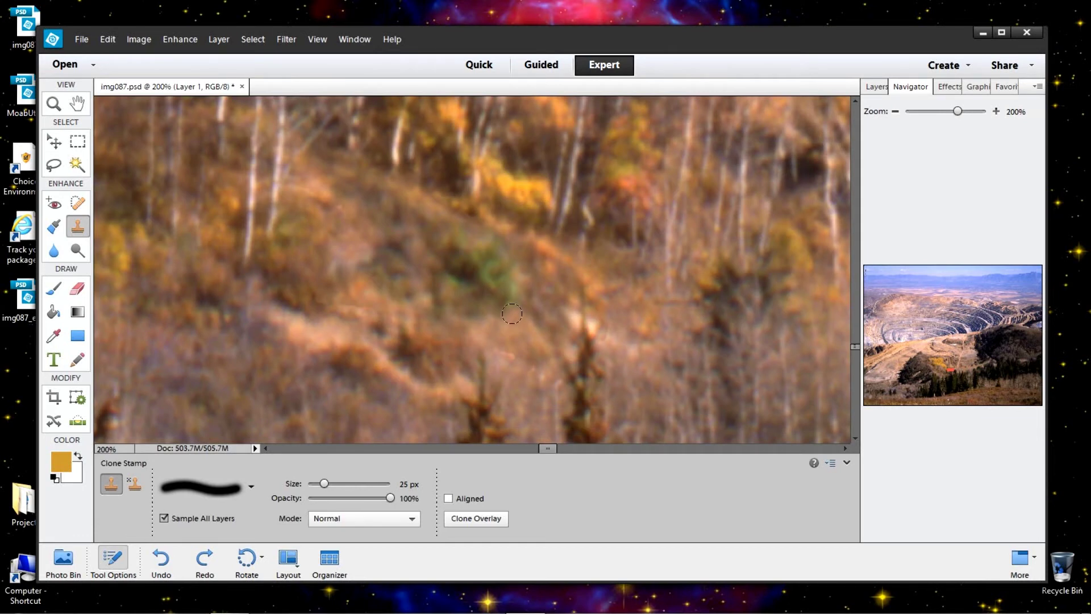
{"action": "key", "text": "bracketleft"}
{"action": "key", "text": "bracketleft"}
{"action": "key", "text": "bracketleft"}
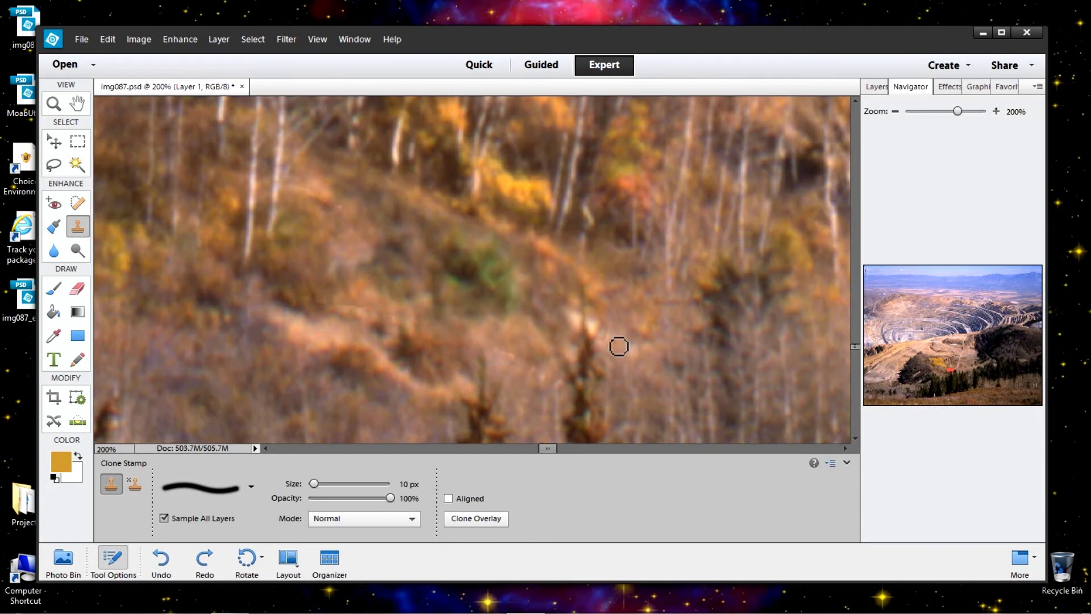
{"action": "key", "text": "alt"}
Sample hillside beside the dark marks and stamp over them, undoing the bad stroke.
{"action": "left_click", "coordinate": [619, 346], "text": "alt"}
{"action": "left_click", "coordinate": [596, 328]}
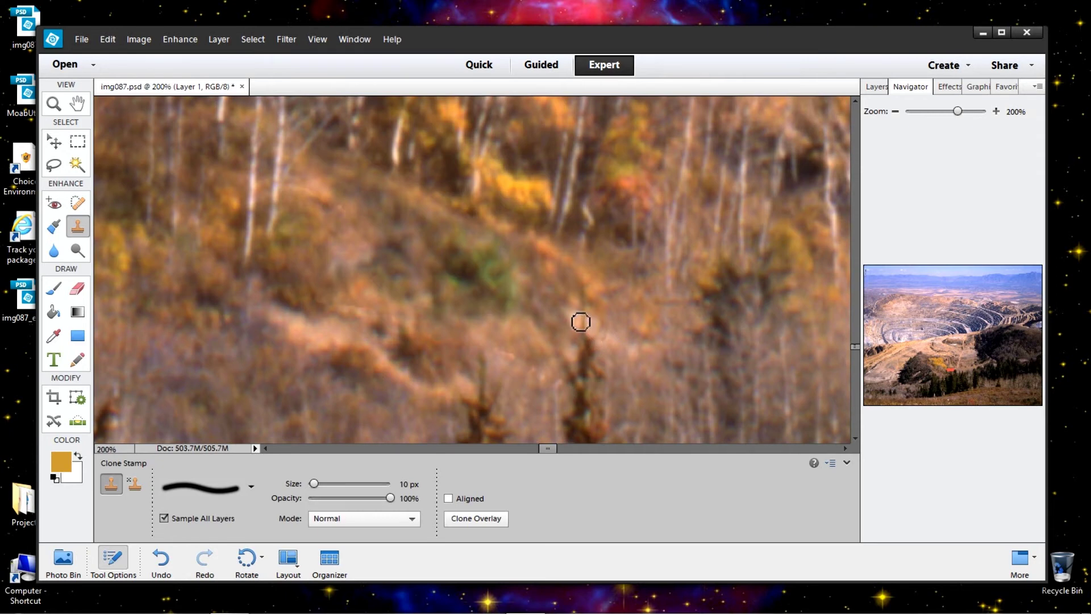
{"action": "left_click", "coordinate": [579, 323]}
{"action": "left_click", "coordinate": [579, 330]}
{"action": "left_click_drag", "start_coordinate": [579, 329], "coordinate": [578, 334]}
{"action": "left_click", "coordinate": [165, 560]}
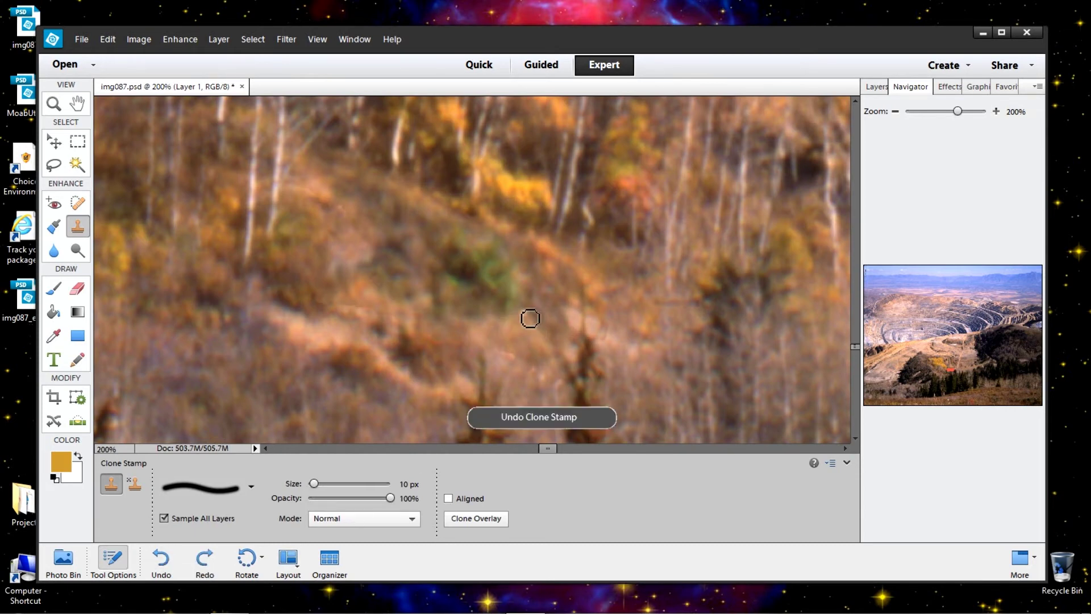
Resample nearby, lower Clone Stamp opacity to 39%, and dab faint texture over the dark figure.
{"action": "left_click", "coordinate": [577, 321]}
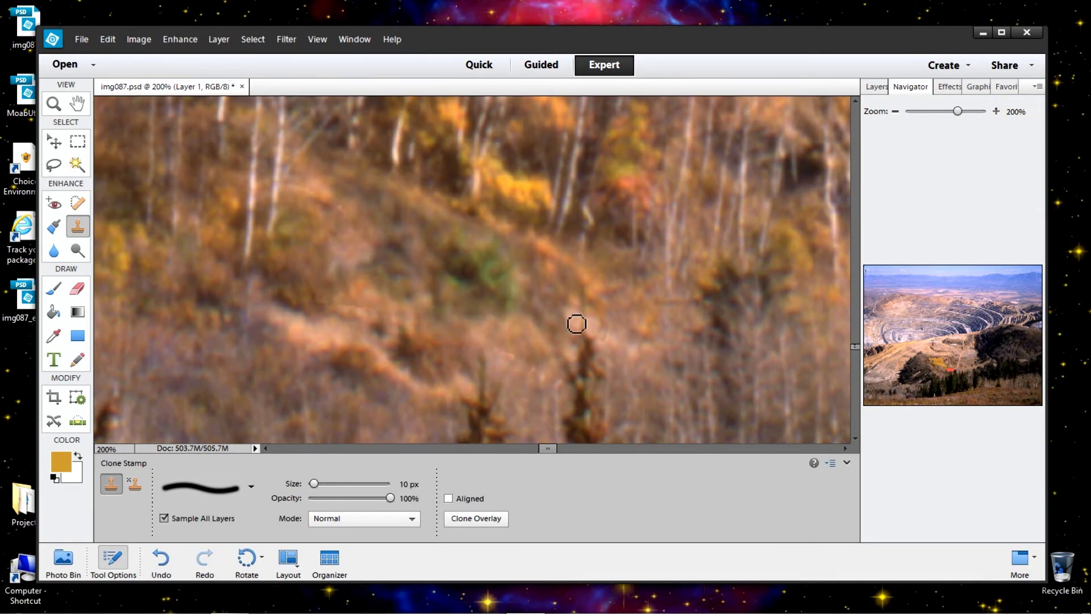
{"action": "left_click", "coordinate": [527, 341], "text": "alt"}
{"action": "left_click_drag", "start_coordinate": [390, 498], "coordinate": [346, 498]}
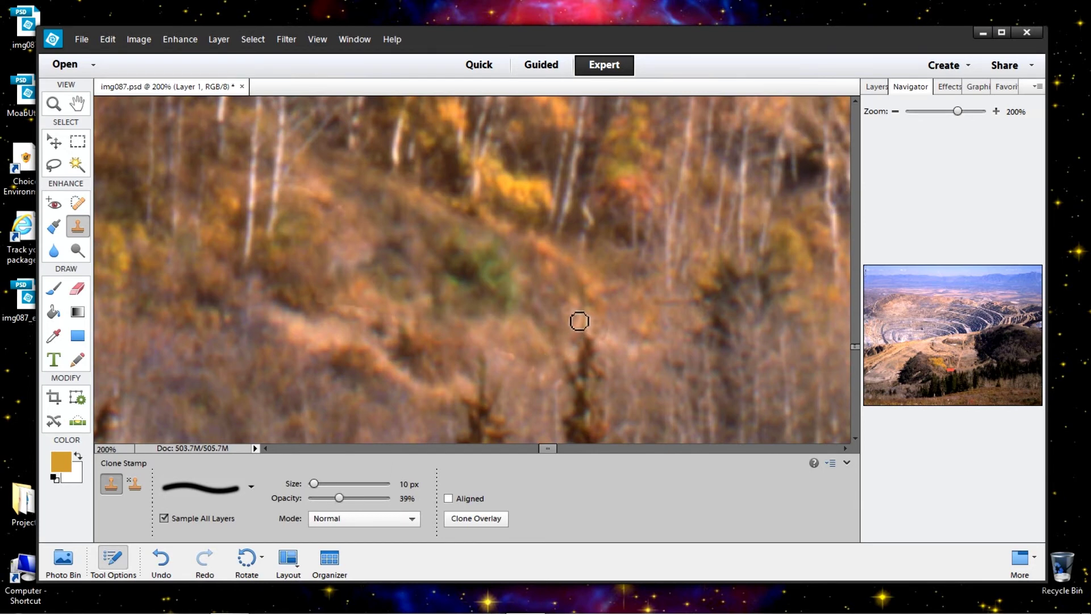
{"action": "left_click_drag", "start_coordinate": [580, 318], "coordinate": [580, 324]}
{"action": "left_click_drag", "start_coordinate": [593, 334], "coordinate": [692, 341]}
Set the Eraser to 71% opacity and zoom out to 50%.
{"action": "left_click", "coordinate": [77, 290]}
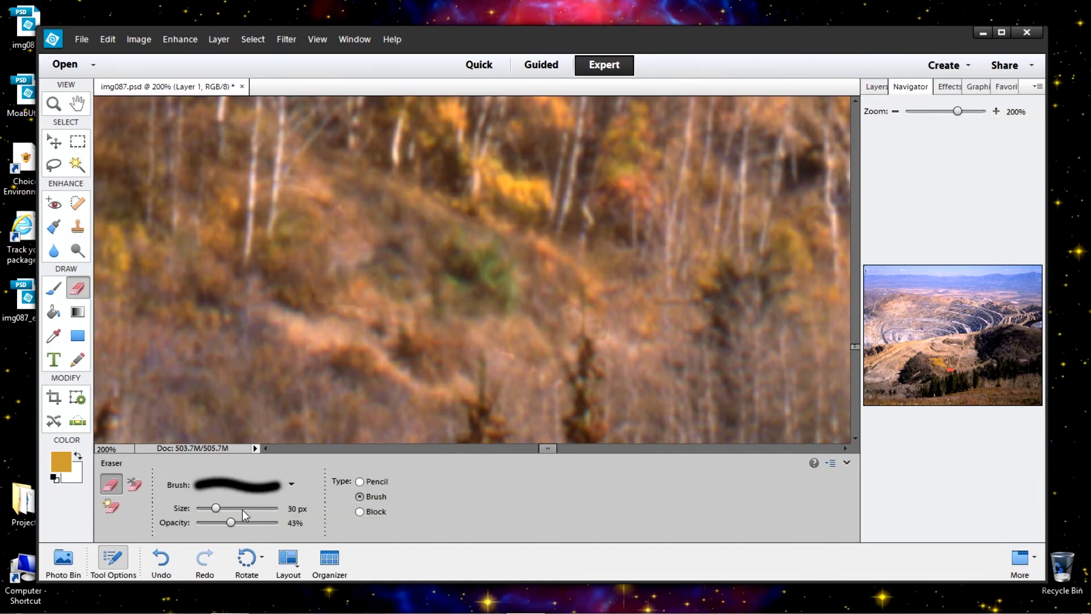
{"action": "left_click_drag", "start_coordinate": [234, 524], "coordinate": [255, 531]}
{"action": "left_click", "coordinate": [895, 112]}
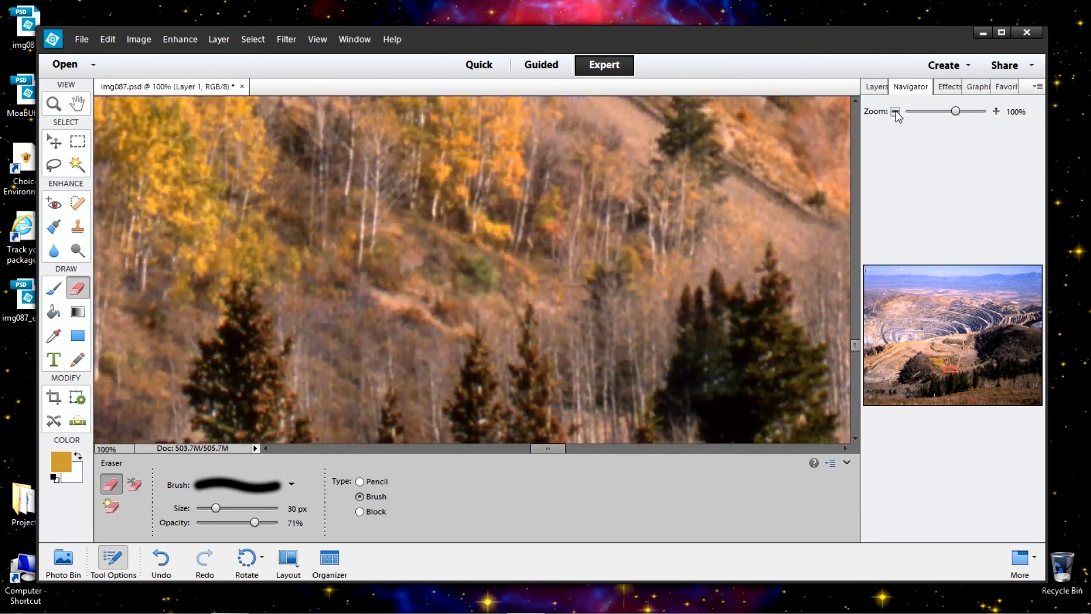
{"action": "left_click", "coordinate": [896, 112]}
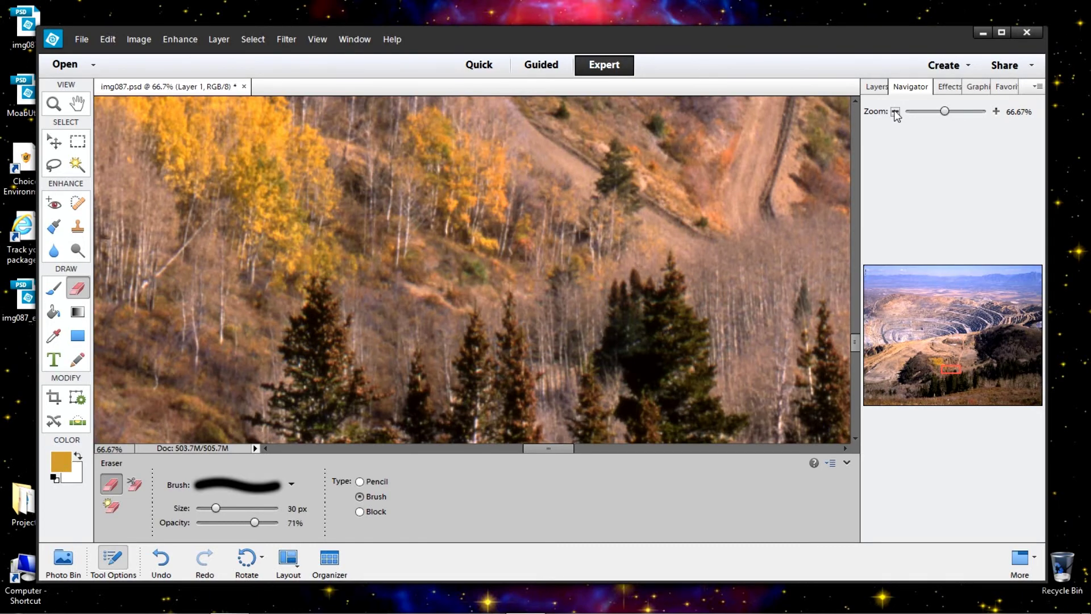
{"action": "left_click", "coordinate": [896, 112]}
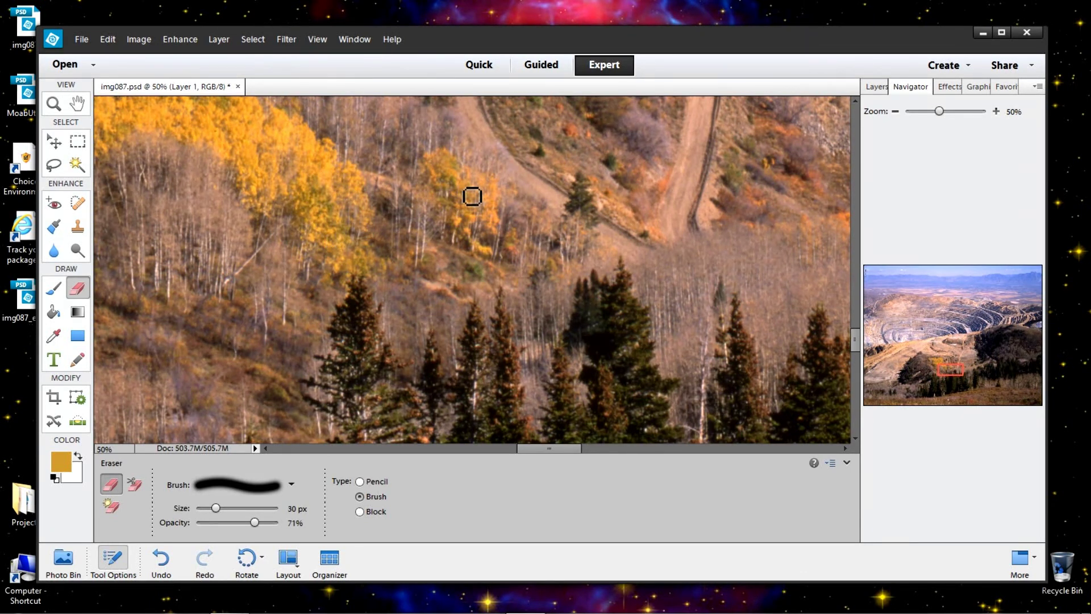
Toggle Layer 1's visibility twice to compare the hillside with and without the patch.
{"action": "left_click", "coordinate": [876, 87]}
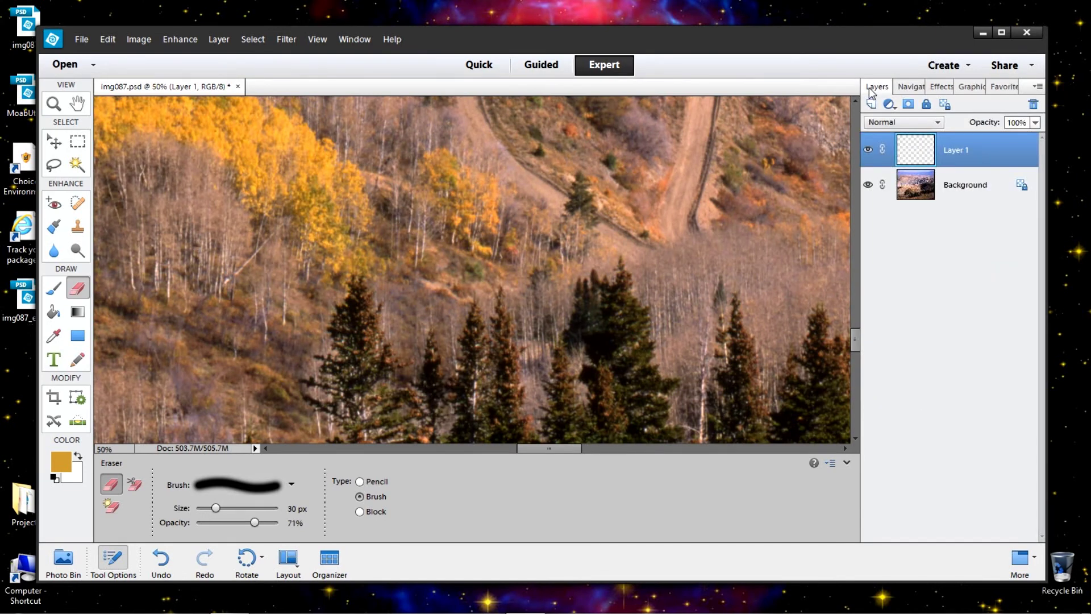
{"action": "left_click", "coordinate": [869, 152]}
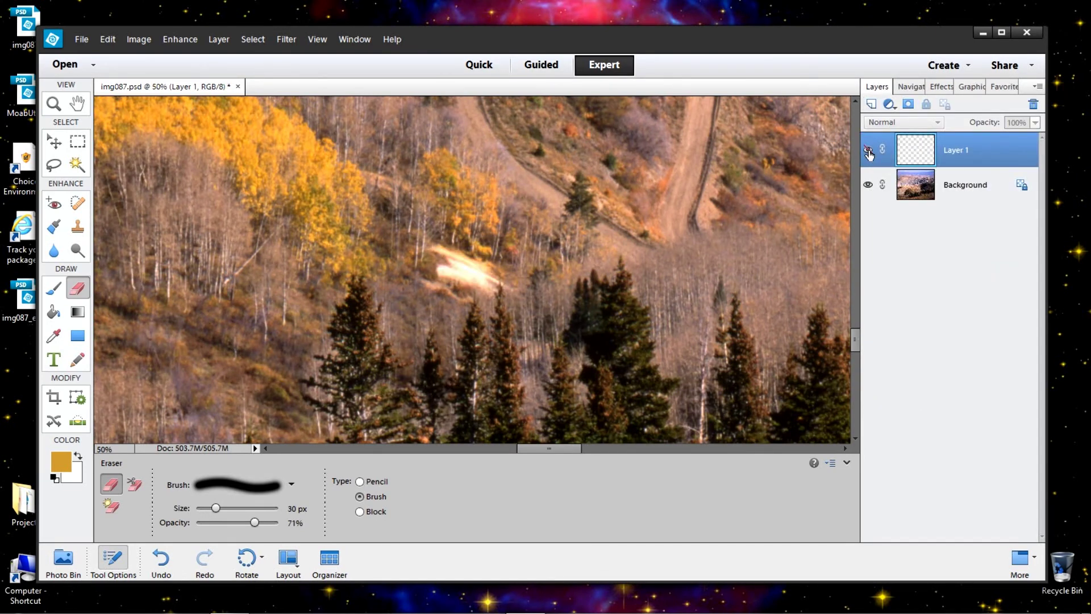
{"action": "left_click", "coordinate": [869, 152]}
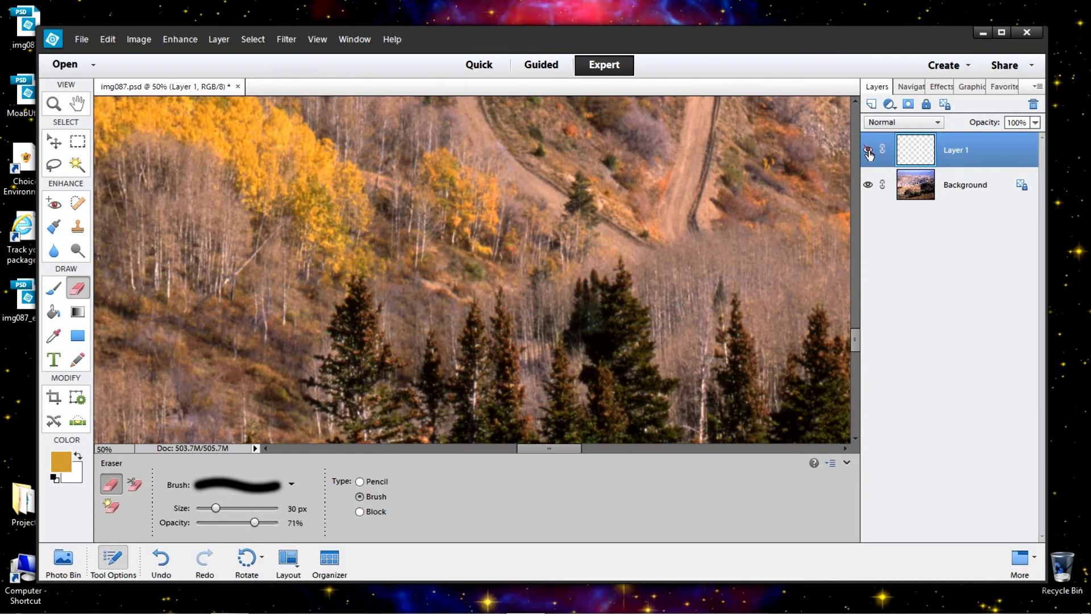
{"action": "left_click", "coordinate": [869, 153]}
{"action": "left_click", "coordinate": [869, 153]}
Select Background, then Layer 1, and dismiss a rename leaving Layer 1 unchanged.
{"action": "left_click", "coordinate": [959, 190]}
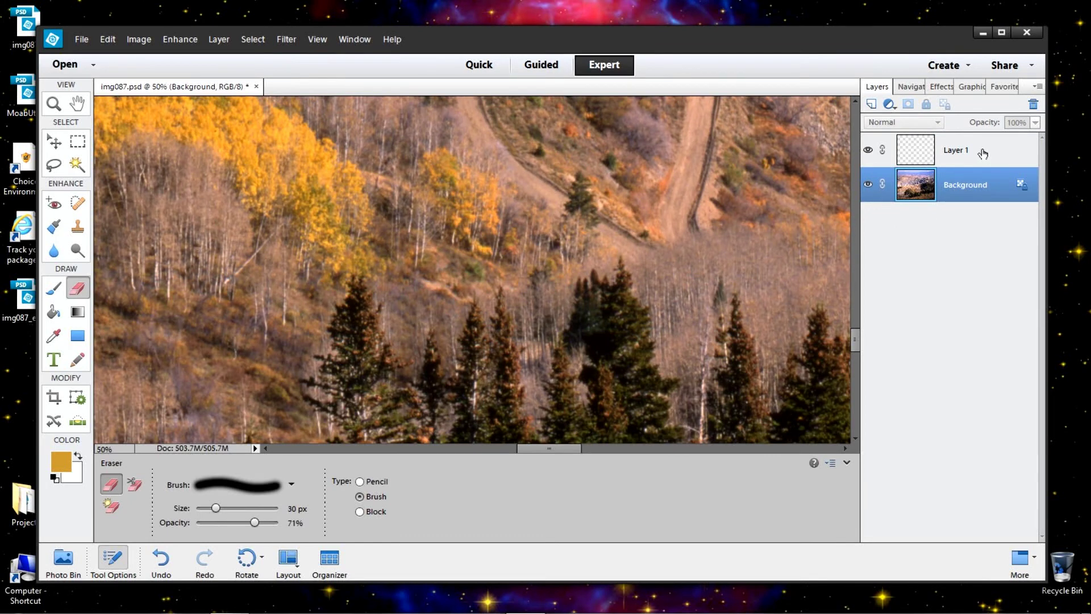
{"action": "left_click", "coordinate": [955, 153]}
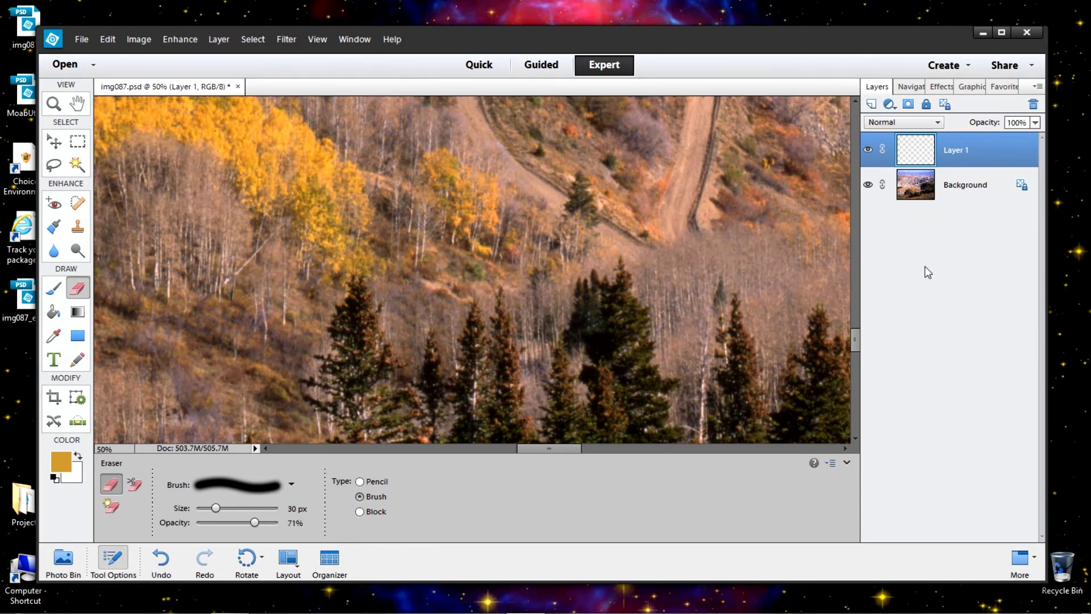
{"action": "double_click", "coordinate": [956, 150]}
{"action": "left_click", "coordinate": [1016, 157]}
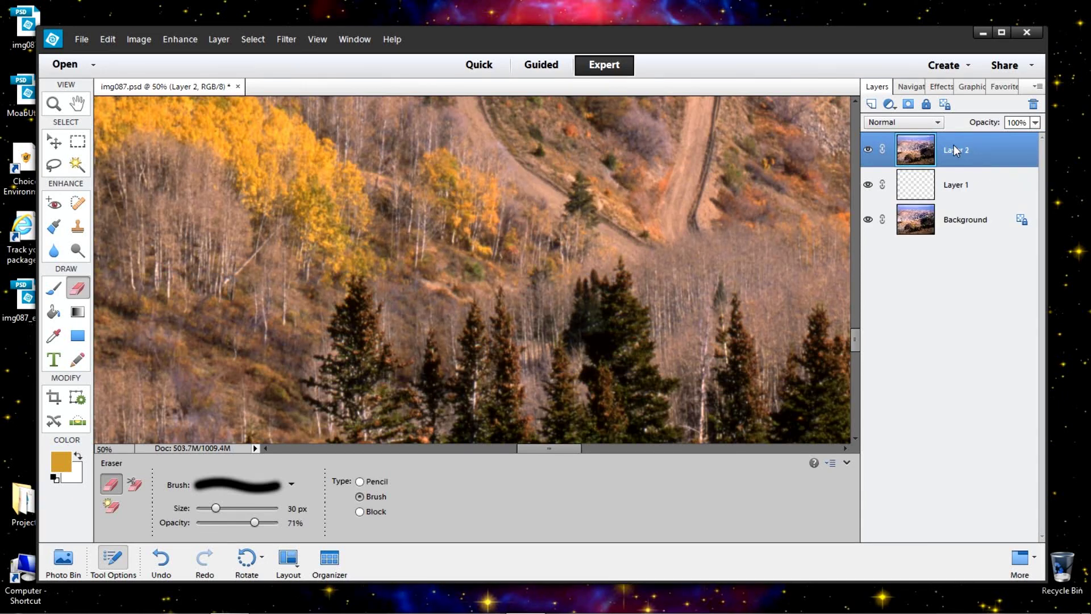
Hide Layer 1 and Background so only Layer 2 shows, then pick the Move tool.
{"action": "left_click", "coordinate": [867, 185]}
{"action": "left_click", "coordinate": [868, 219]}
{"action": "left_click", "coordinate": [55, 142]}
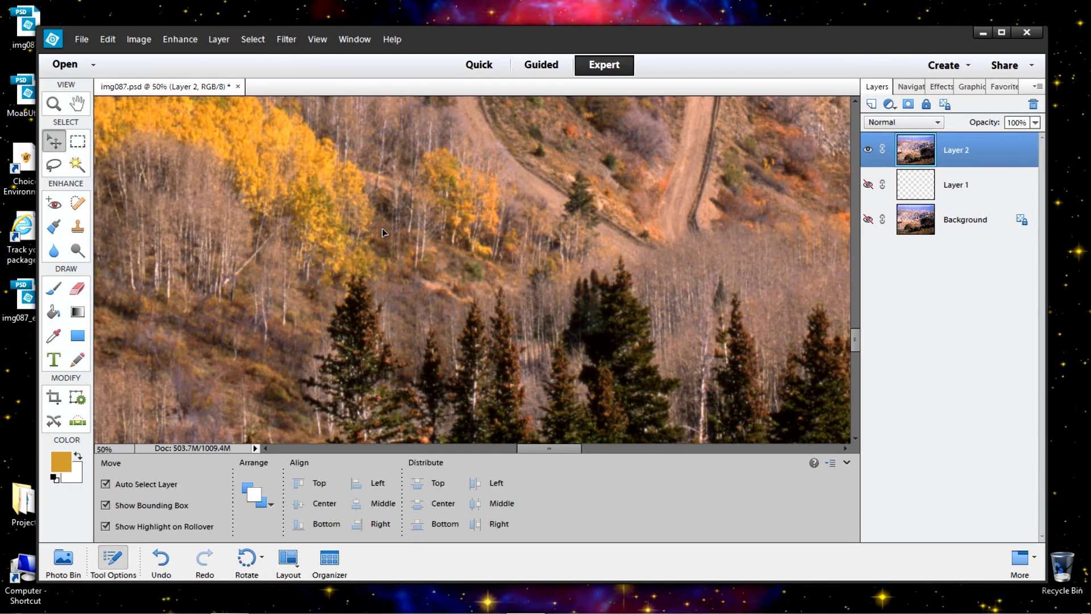